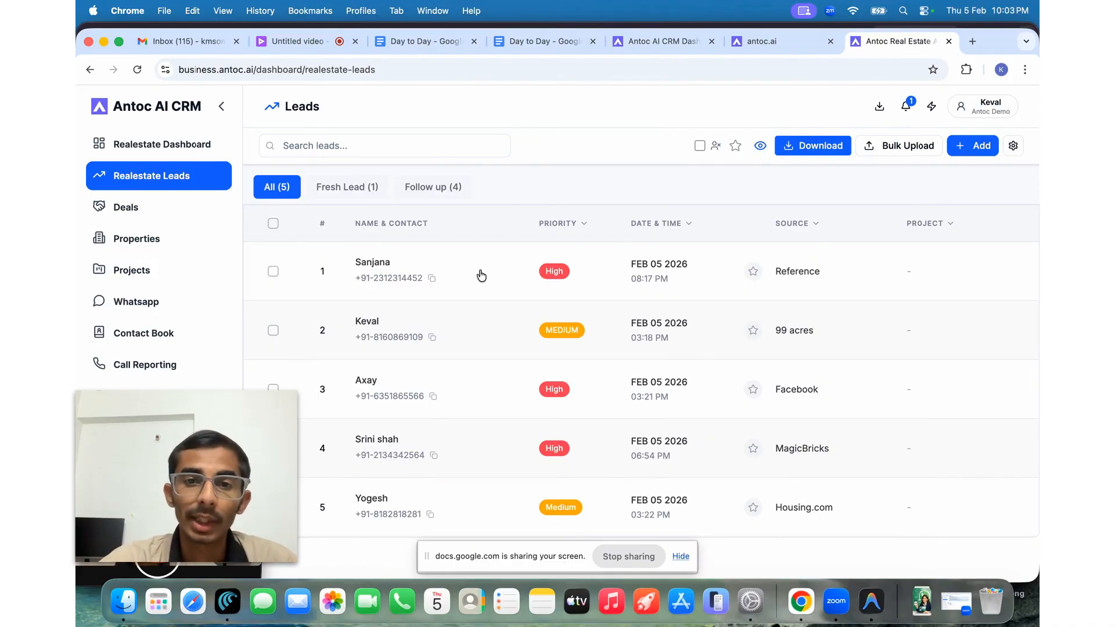
- Browse the leads list and preview the priority, date and source filter options
scroll(465, 324, "down", 1)
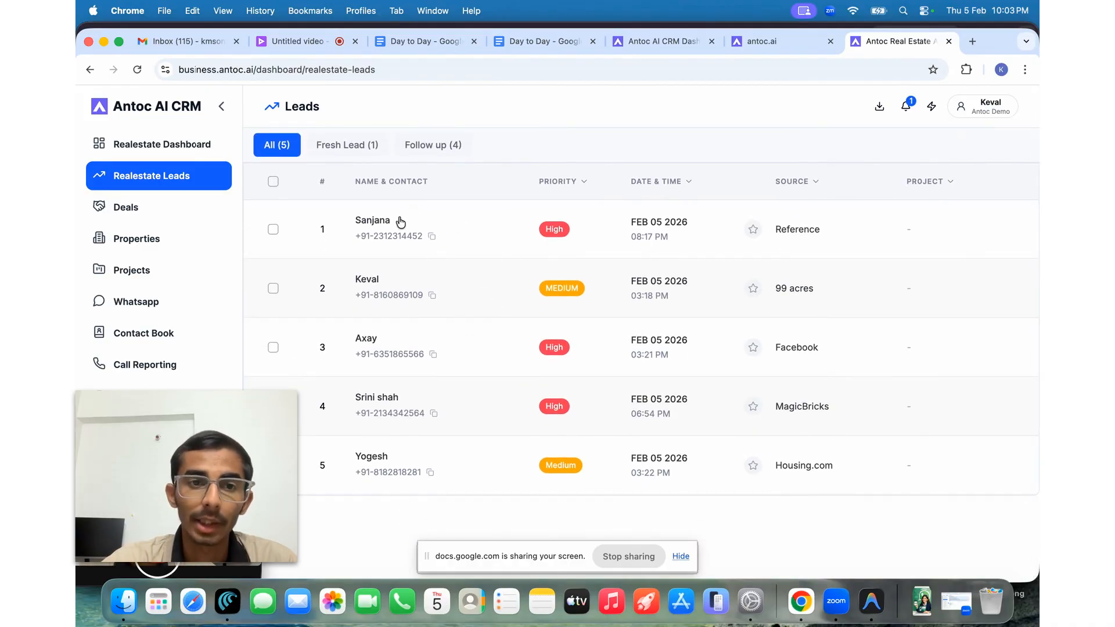
scroll(511, 362, "right", 5)
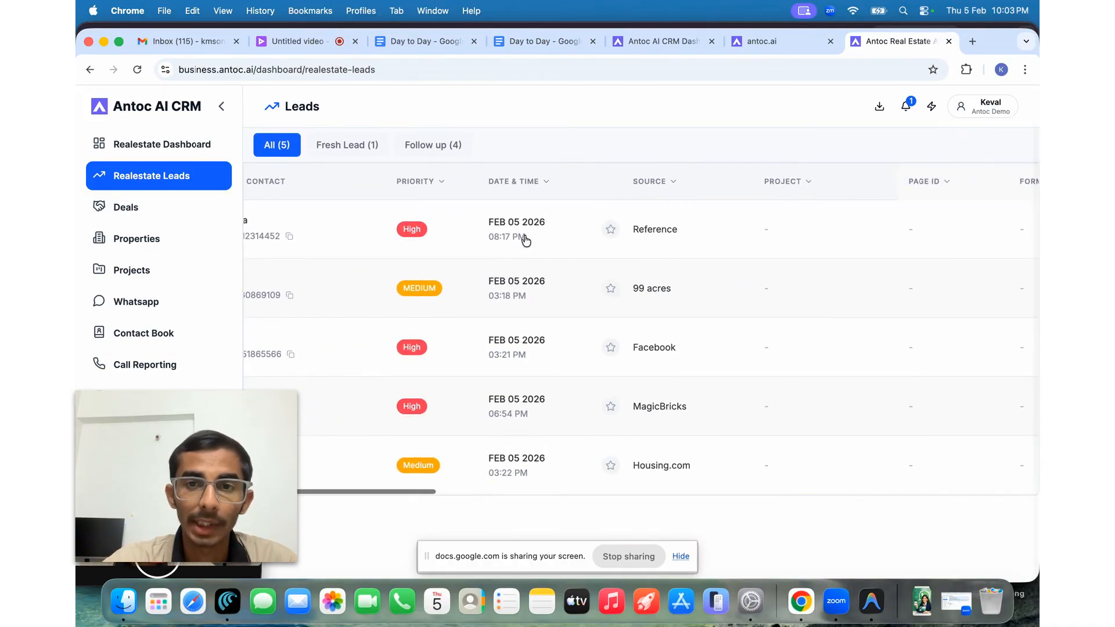
scroll(540, 388, "right", 3)
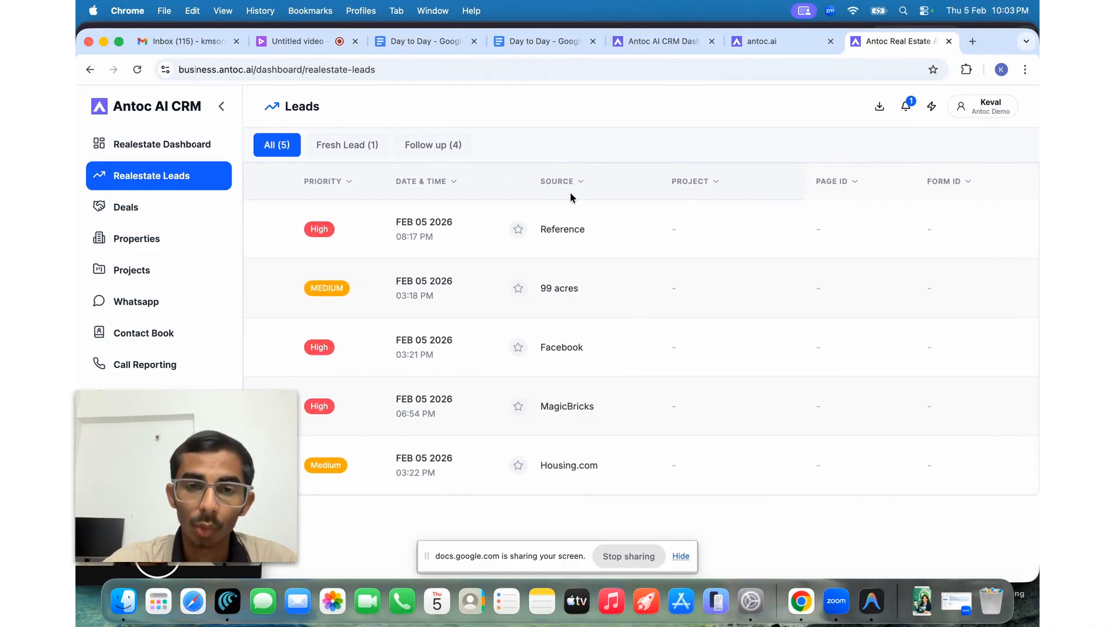
scroll(535, 378, "left", 8)
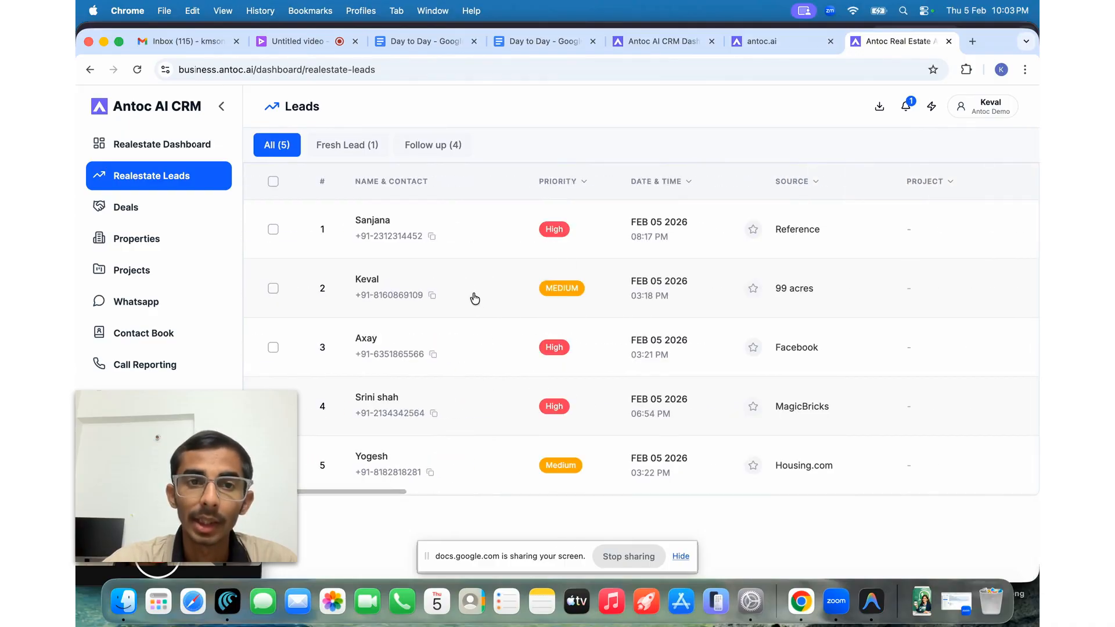
scroll(517, 295, "up", 2)
left_click(574, 227)
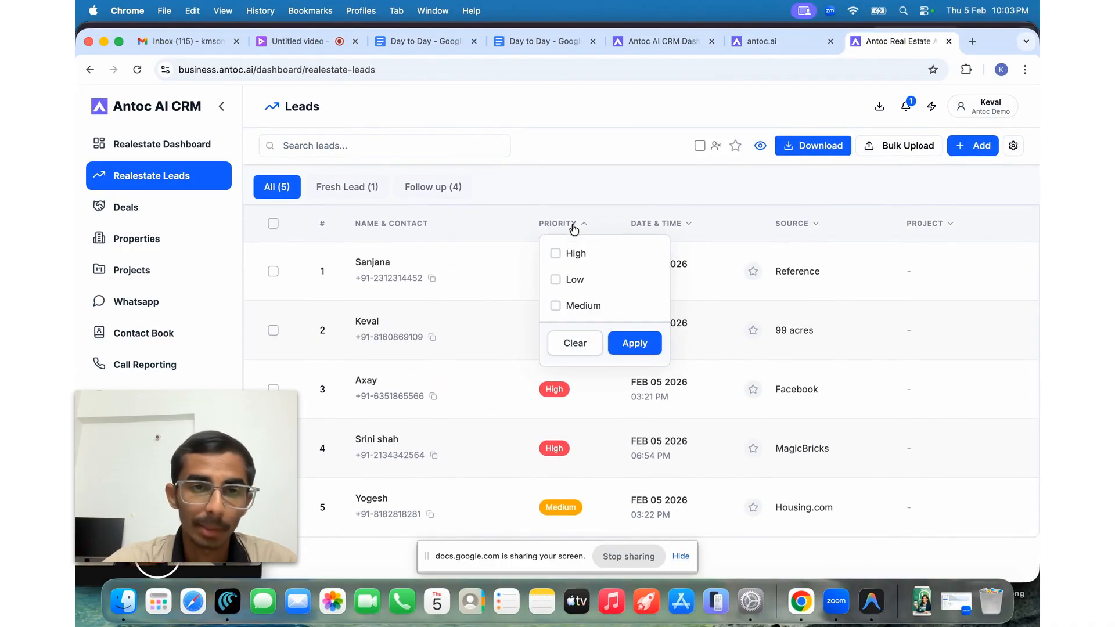
left_click(574, 226)
left_click(662, 226)
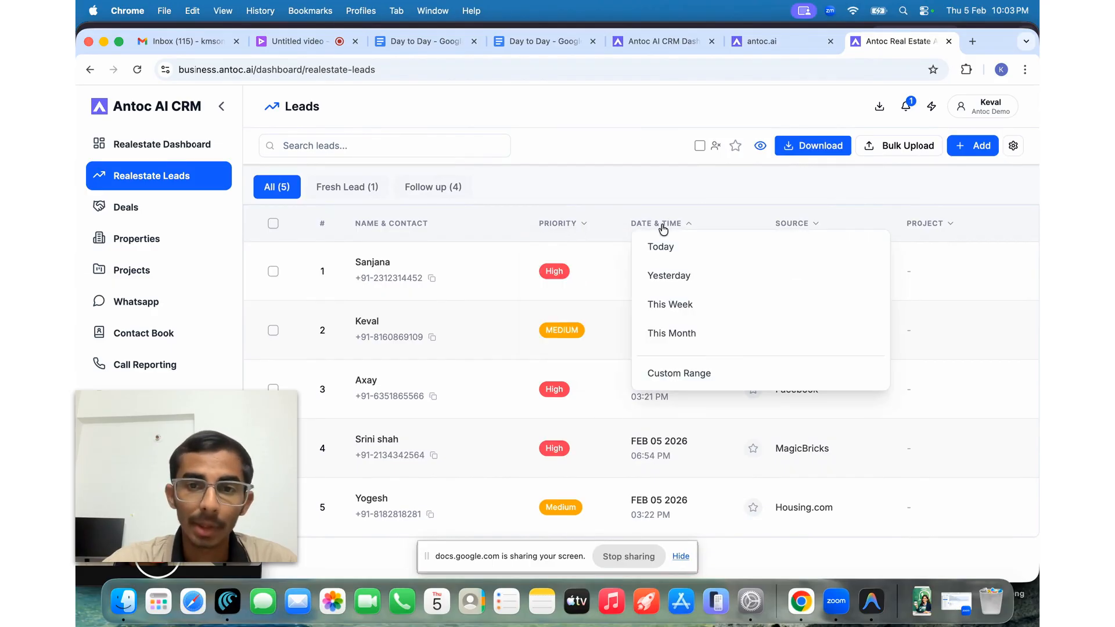
left_click(663, 228)
left_click(804, 223)
left_click(806, 223)
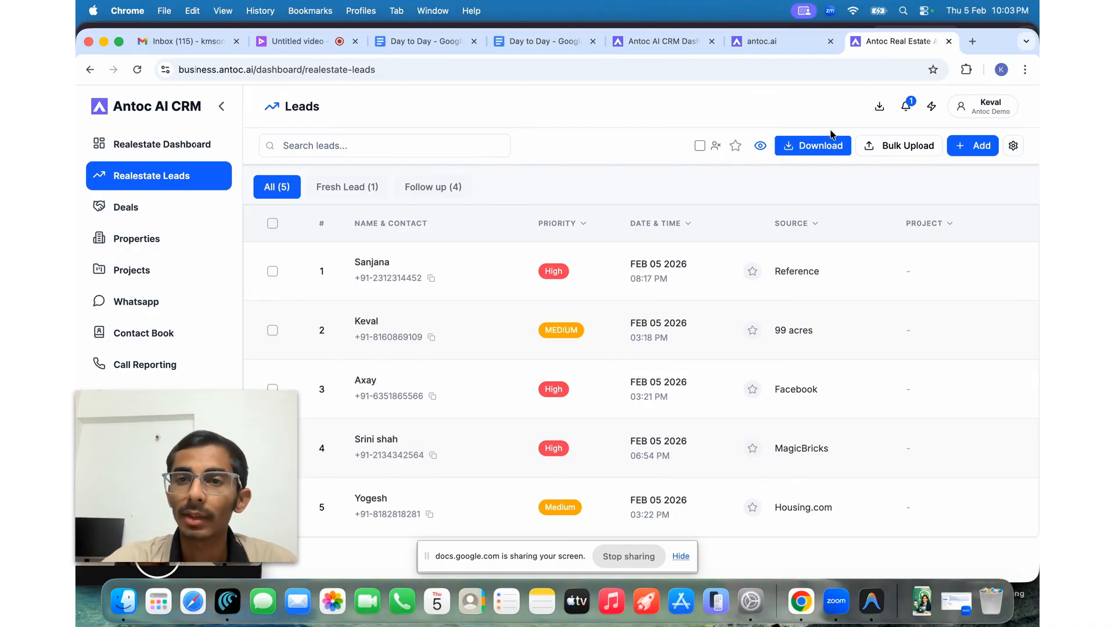
- Look through the bulk lead import page, then go back to the leads list
left_click(901, 146)
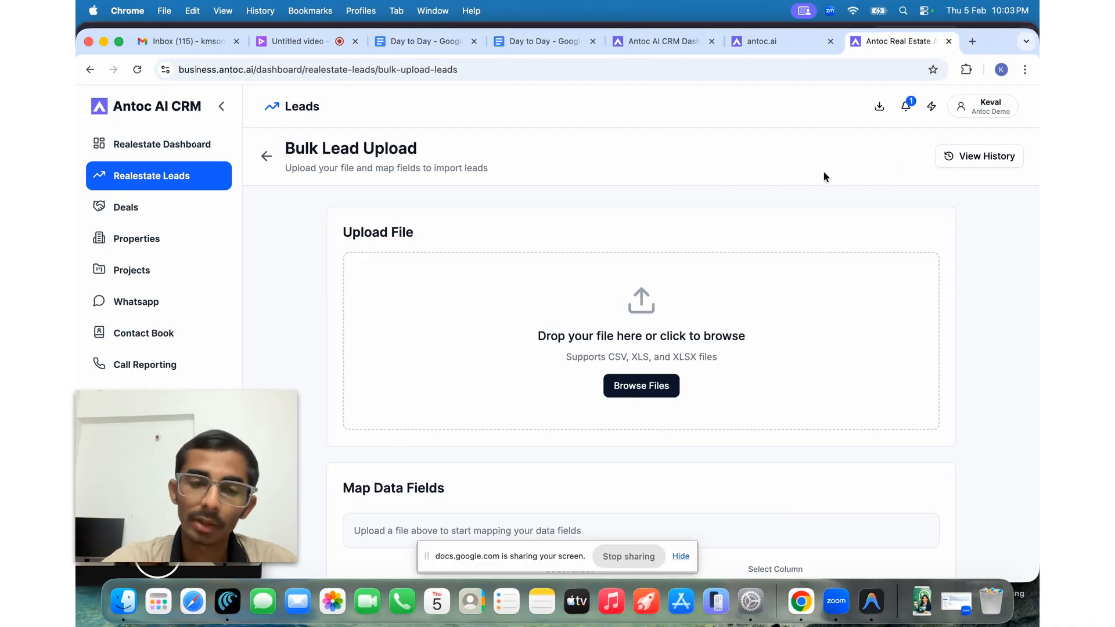
scroll(570, 267, "down", 2)
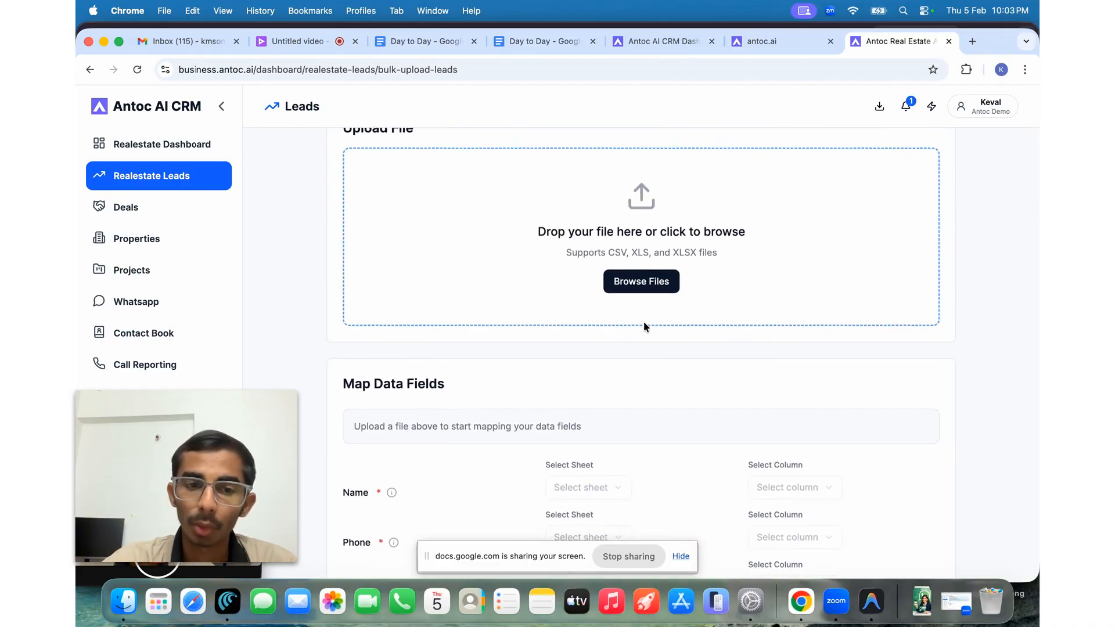
scroll(644, 326, "down", 3)
scroll(644, 327, "down", 1)
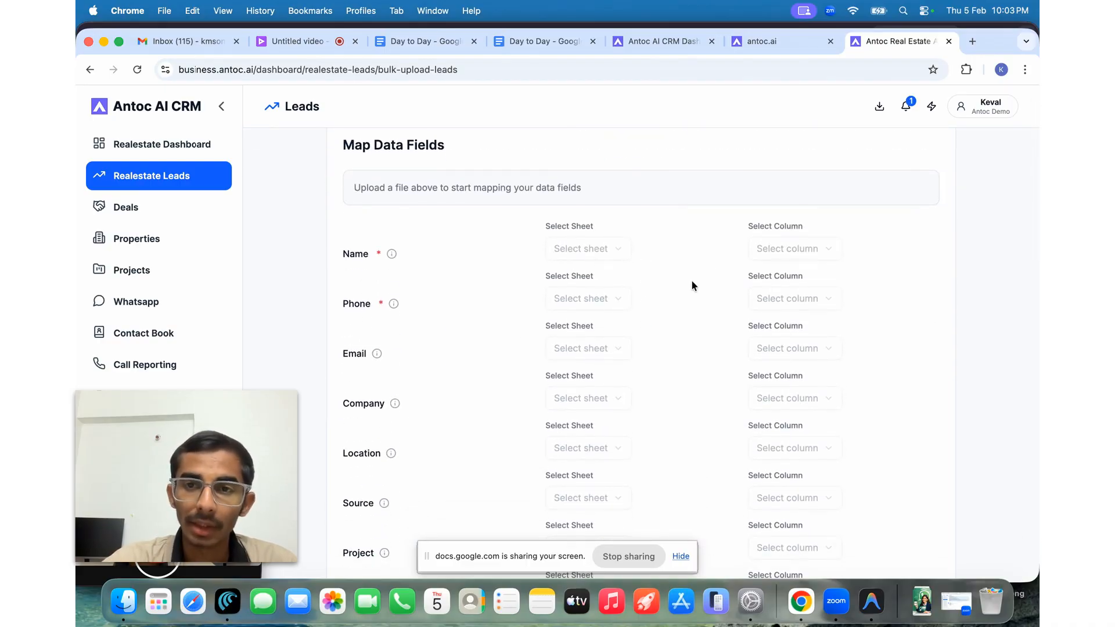
scroll(752, 260, "down", 1)
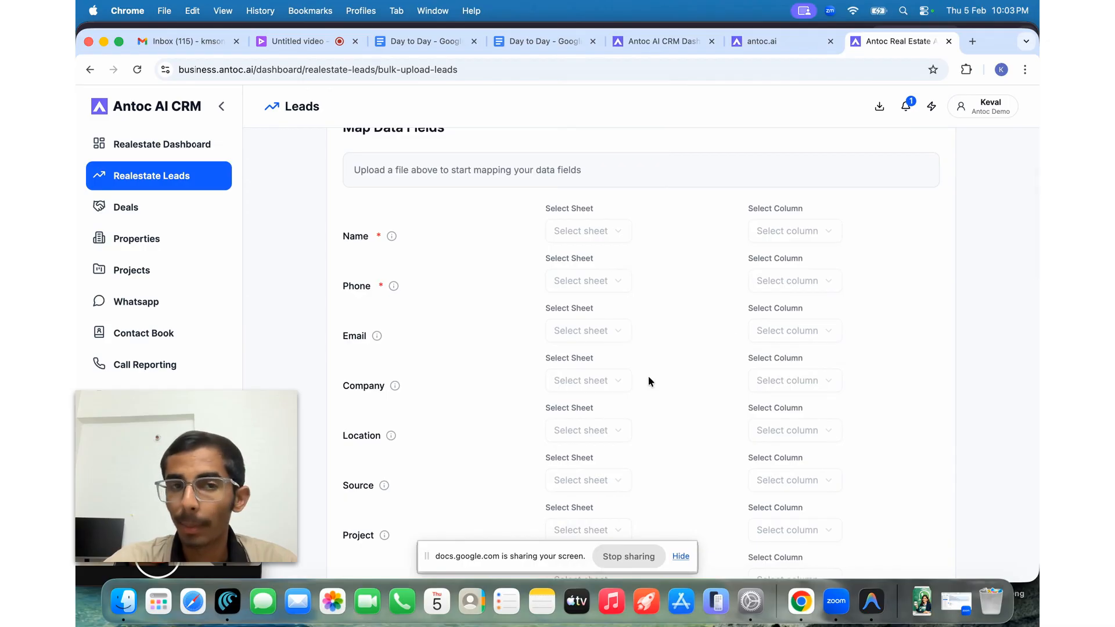
scroll(648, 375, "down", 1)
scroll(649, 375, "down", 15)
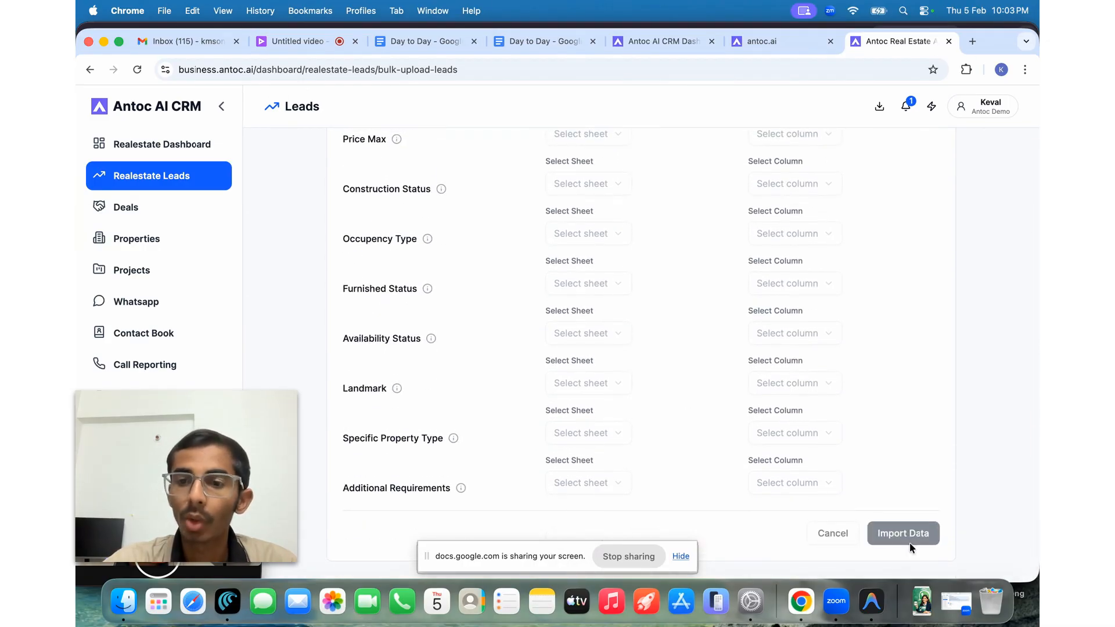
scroll(663, 410, "up", 15)
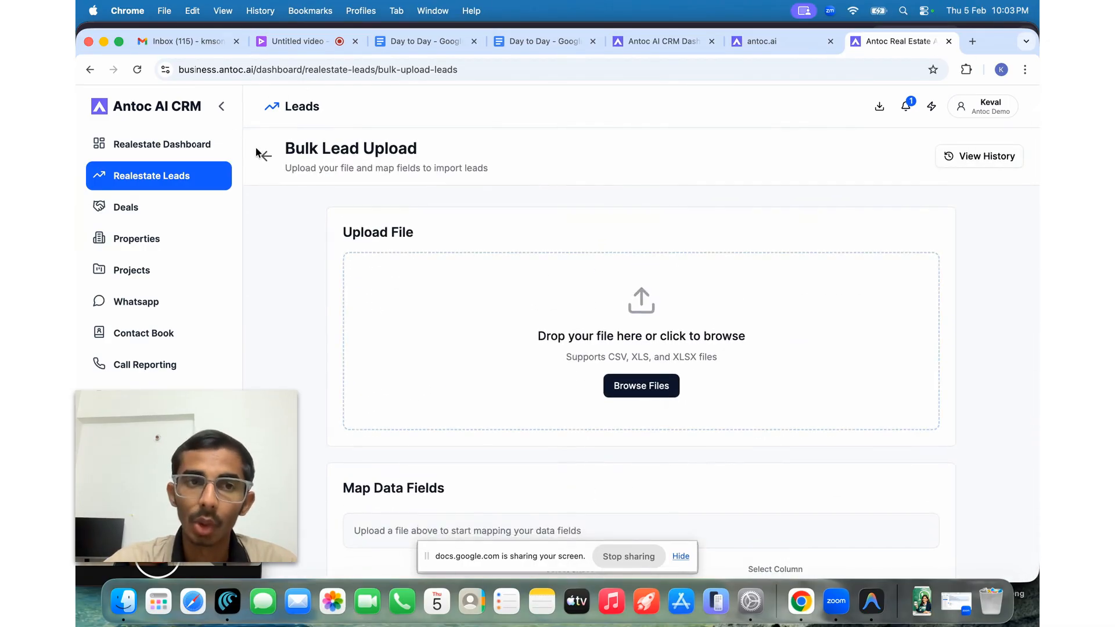
left_click(266, 157)
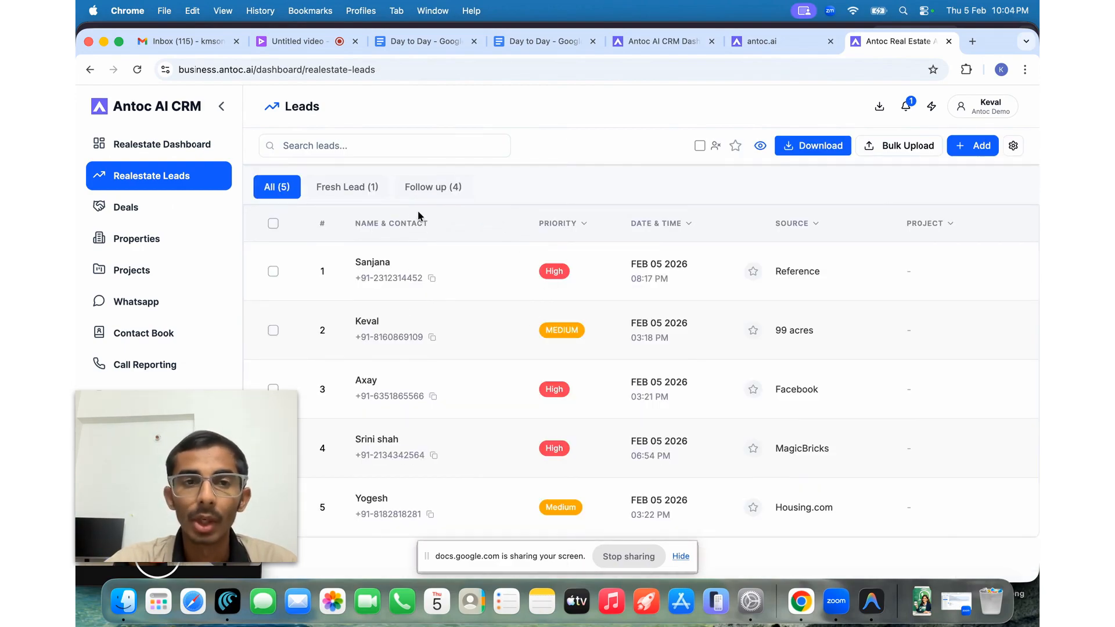
- Filter leads by Fresh Lead, then by Follow up, then show all leads again
left_click(343, 187)
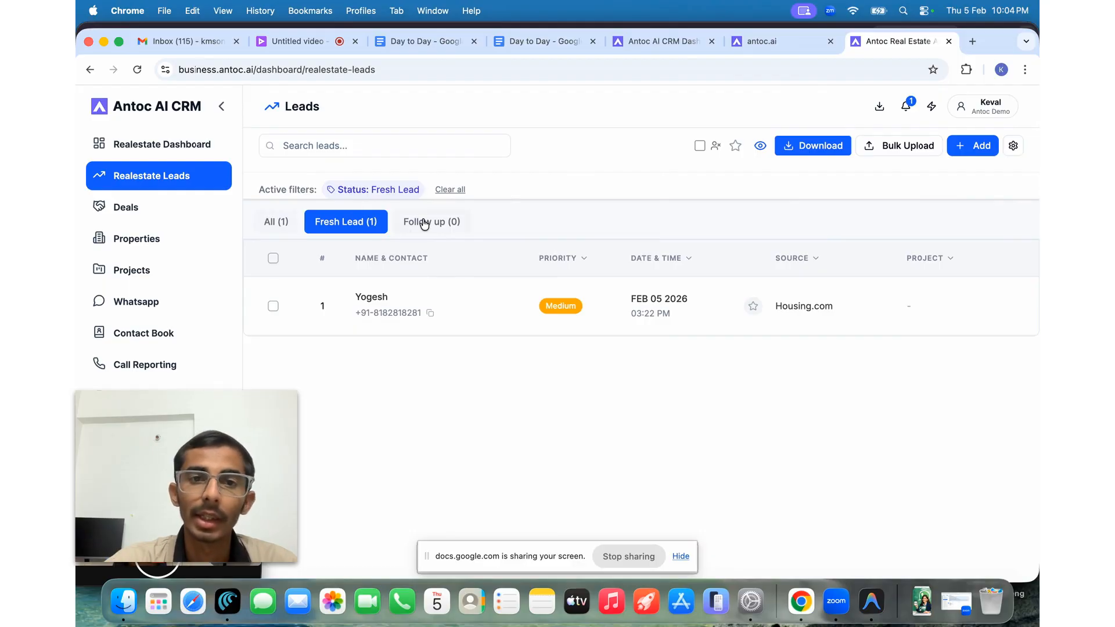
left_click(446, 190)
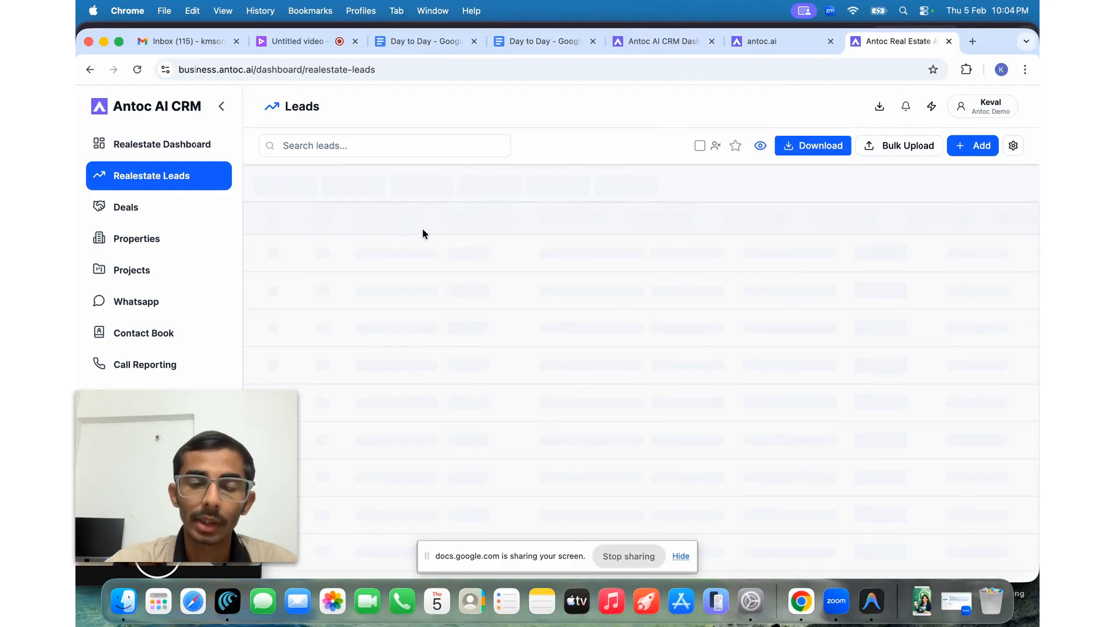
left_click(431, 187)
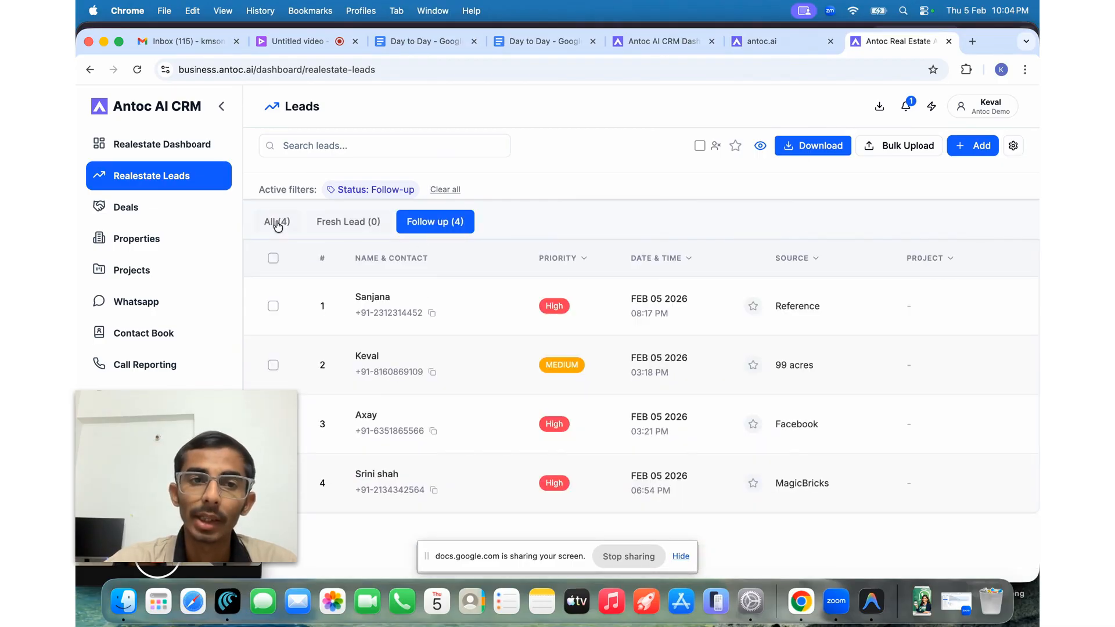
left_click(278, 223)
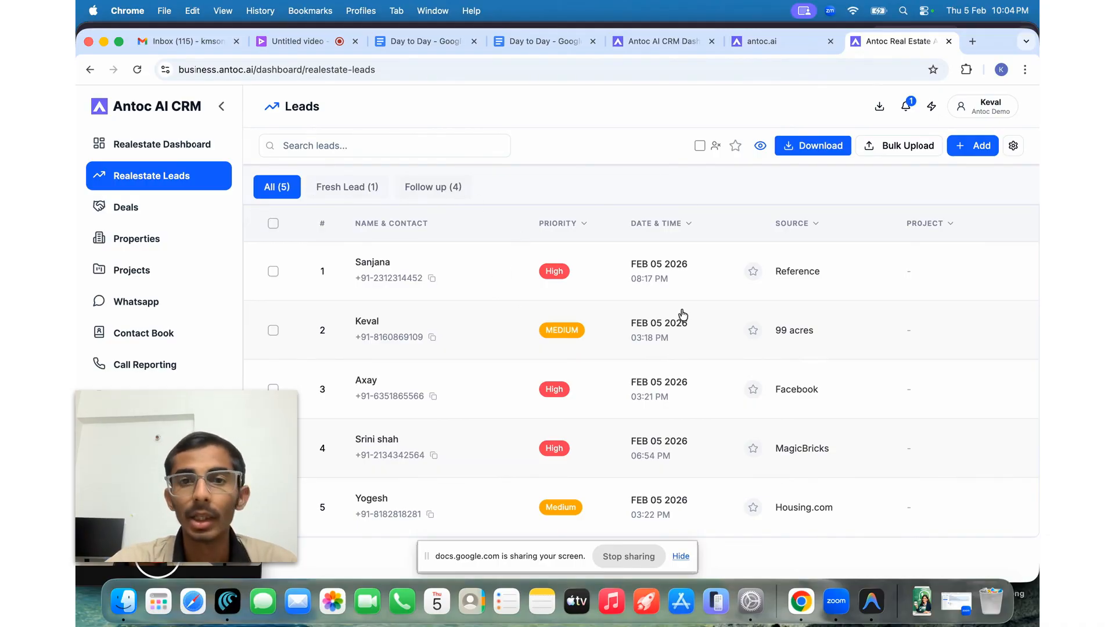
- Open the first lead and make its Buy, Ready To Move, Residential Bungalow requirements editable
left_click(607, 287)
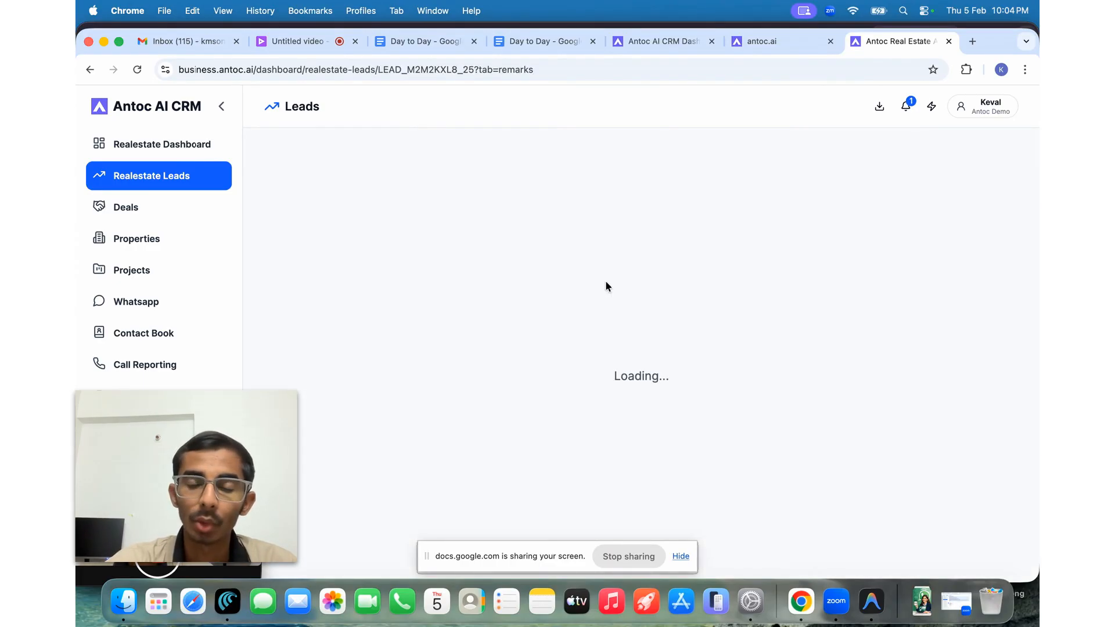
scroll(607, 354, "down", 2)
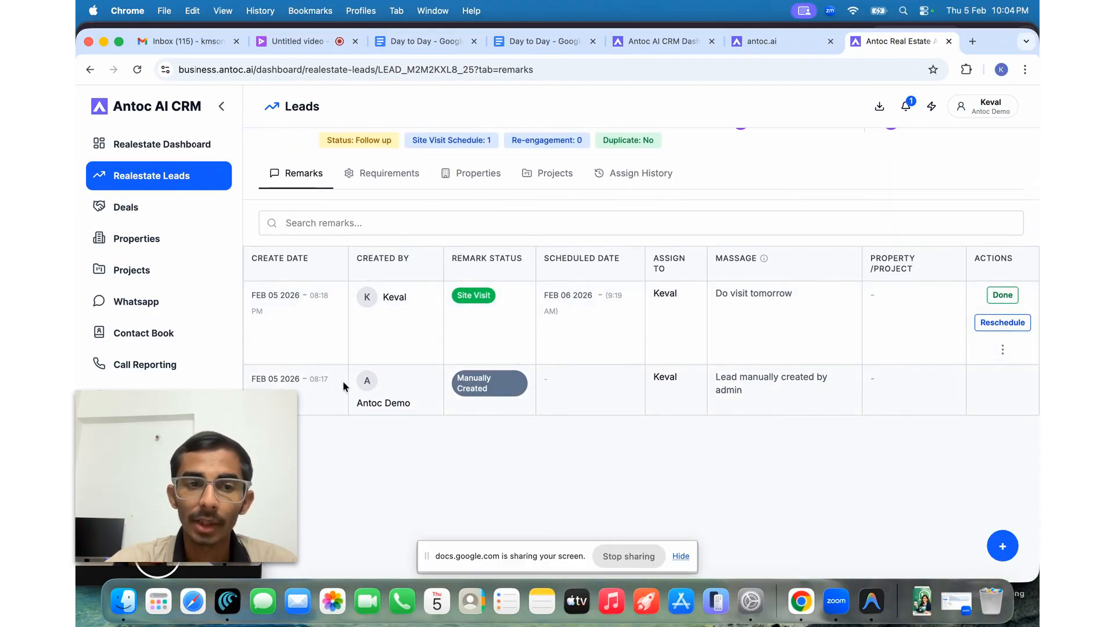
scroll(496, 382, "up", 2)
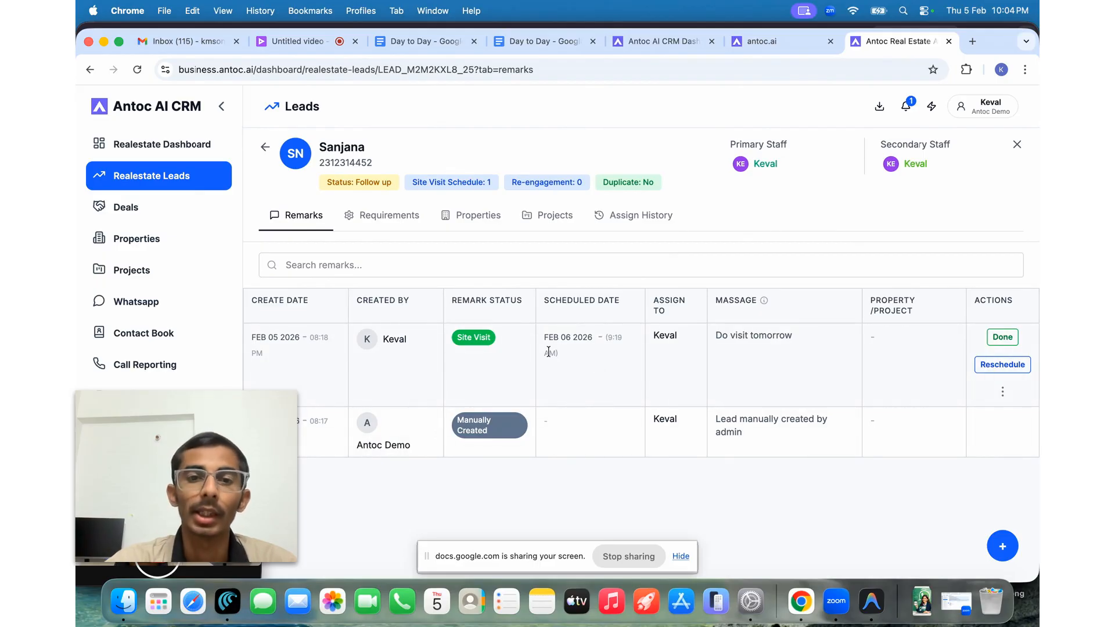
left_click(364, 222)
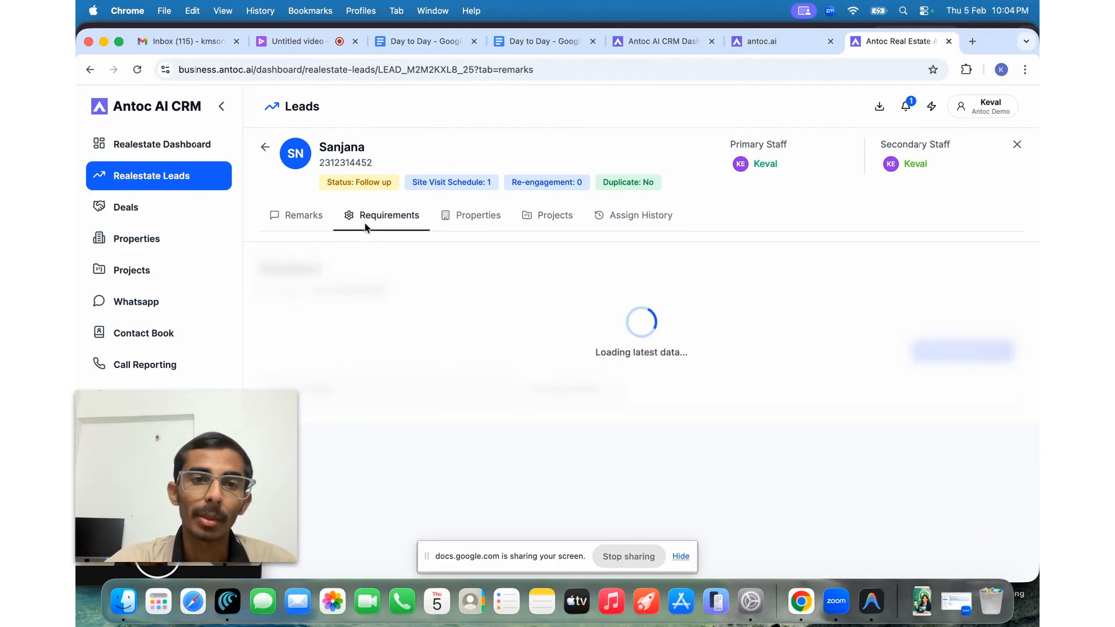
scroll(424, 381, "down", 2)
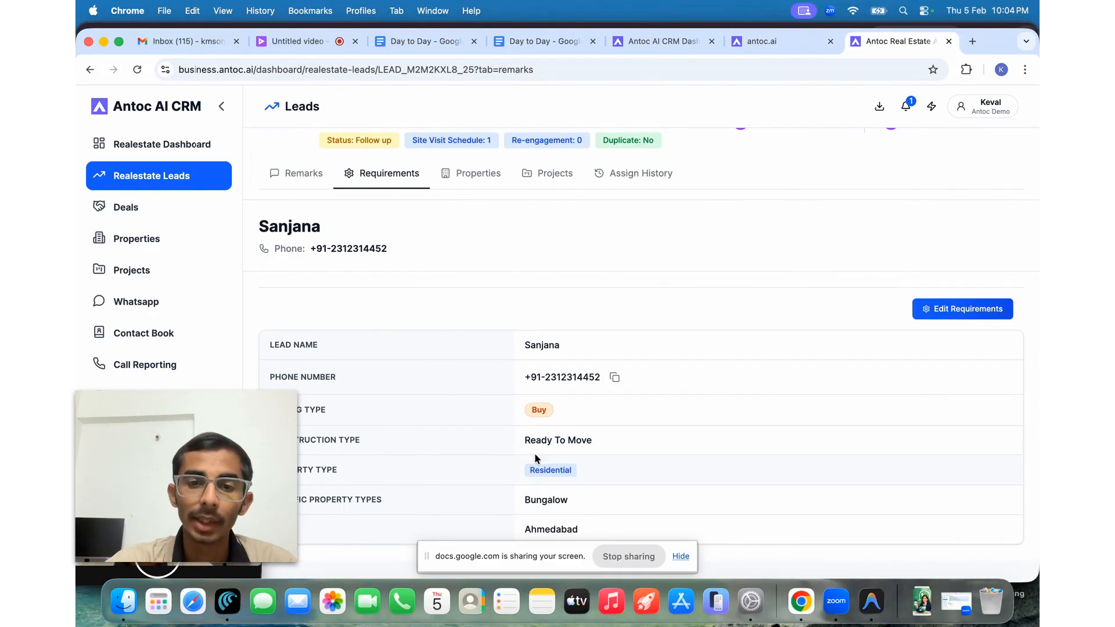
left_click(953, 318)
scroll(691, 376, "down", 5)
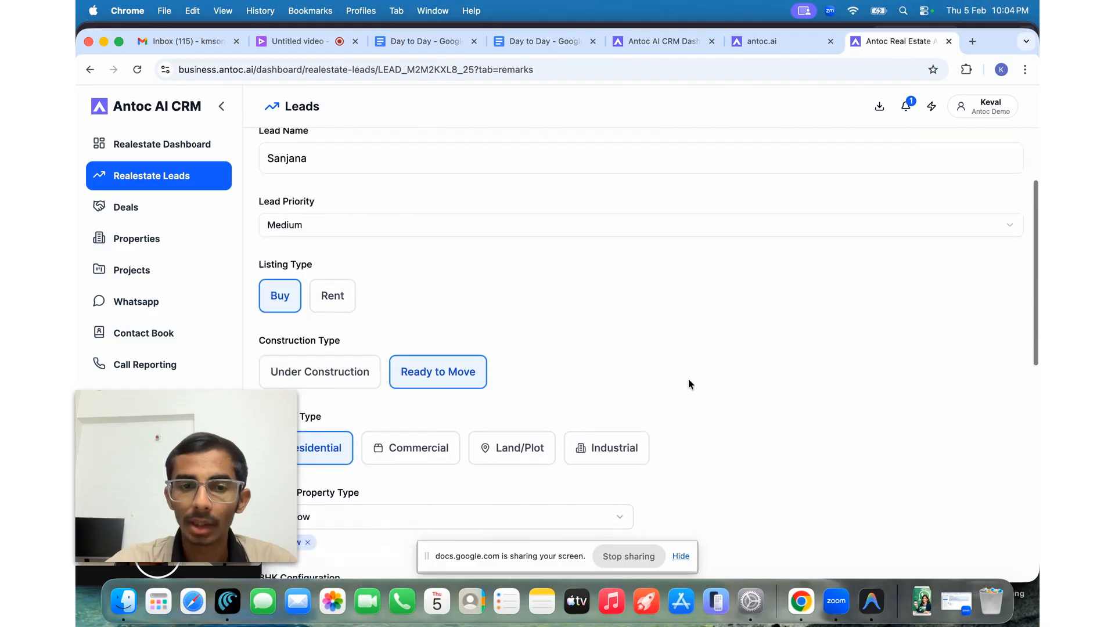
scroll(688, 378, "up", 5)
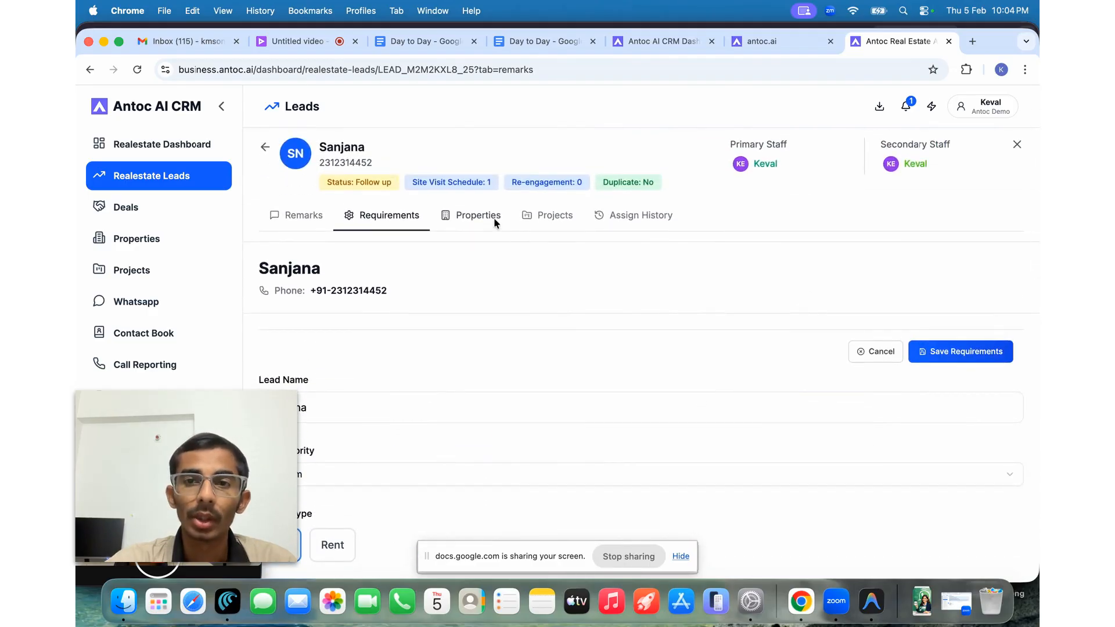
- Send the Airway 22 At Prime Location project to the lead via WhatsApp, then return to the CRM
left_click(494, 216)
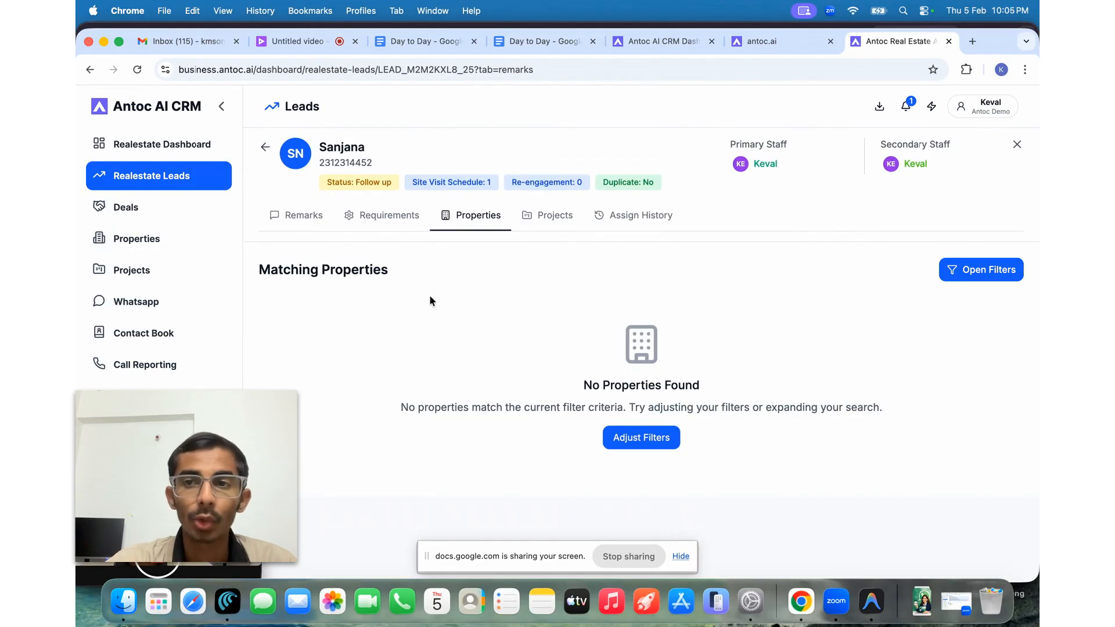
left_click(552, 219)
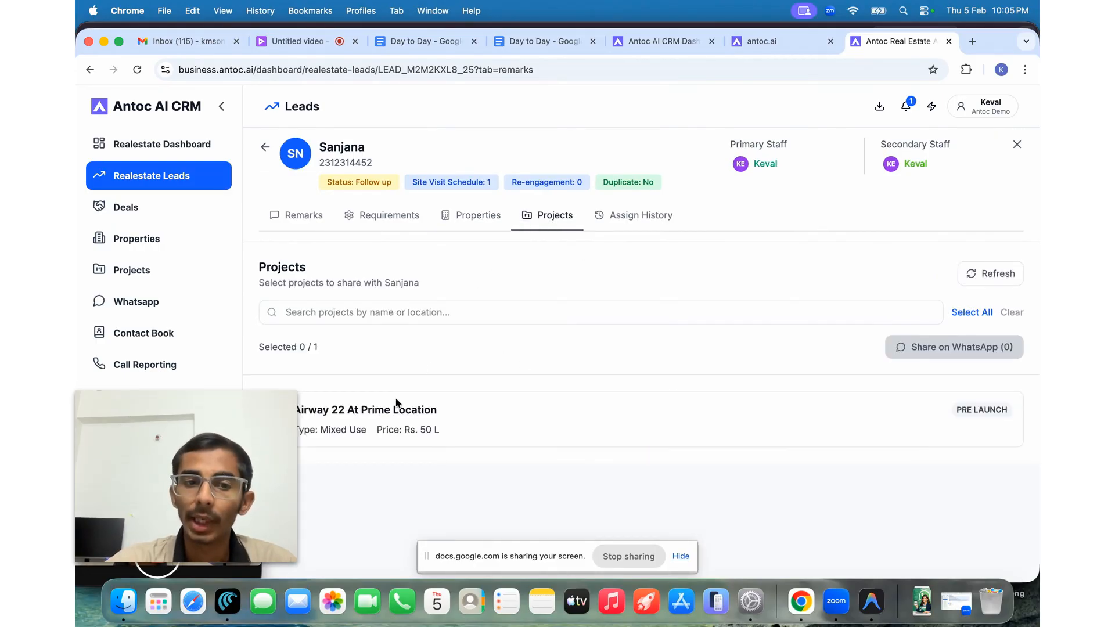
left_click(267, 418)
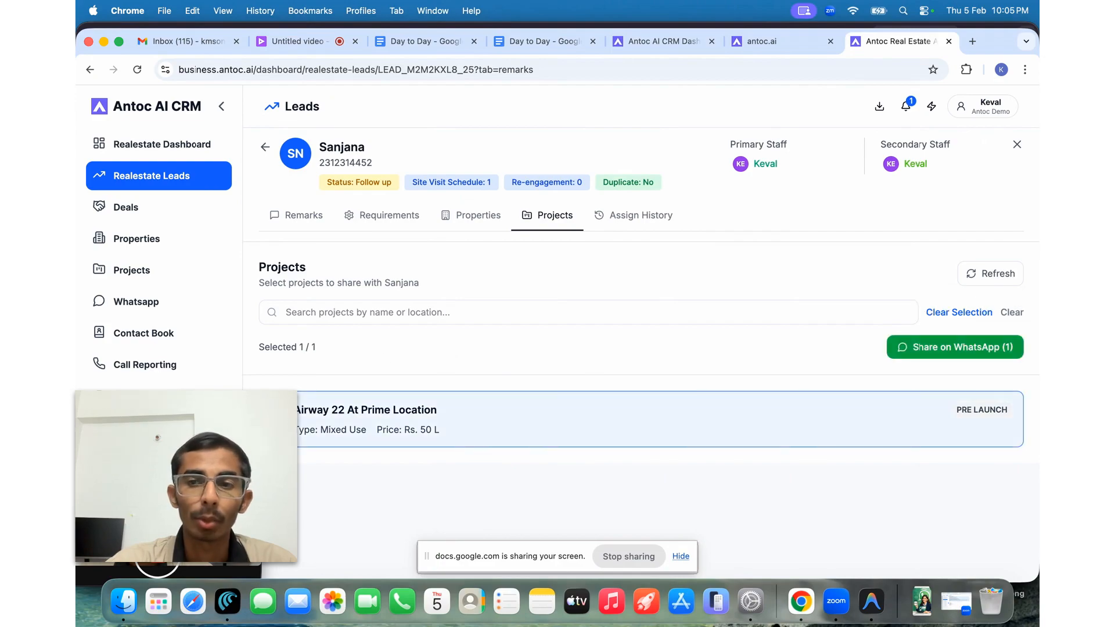
left_click(914, 355)
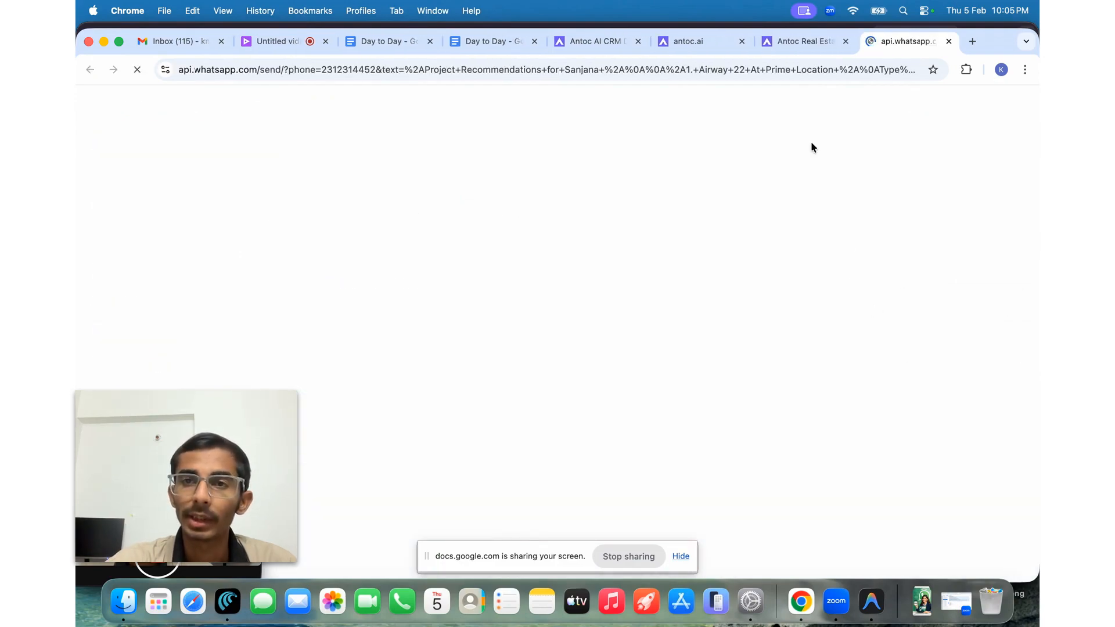
scroll(627, 293, "down", 1)
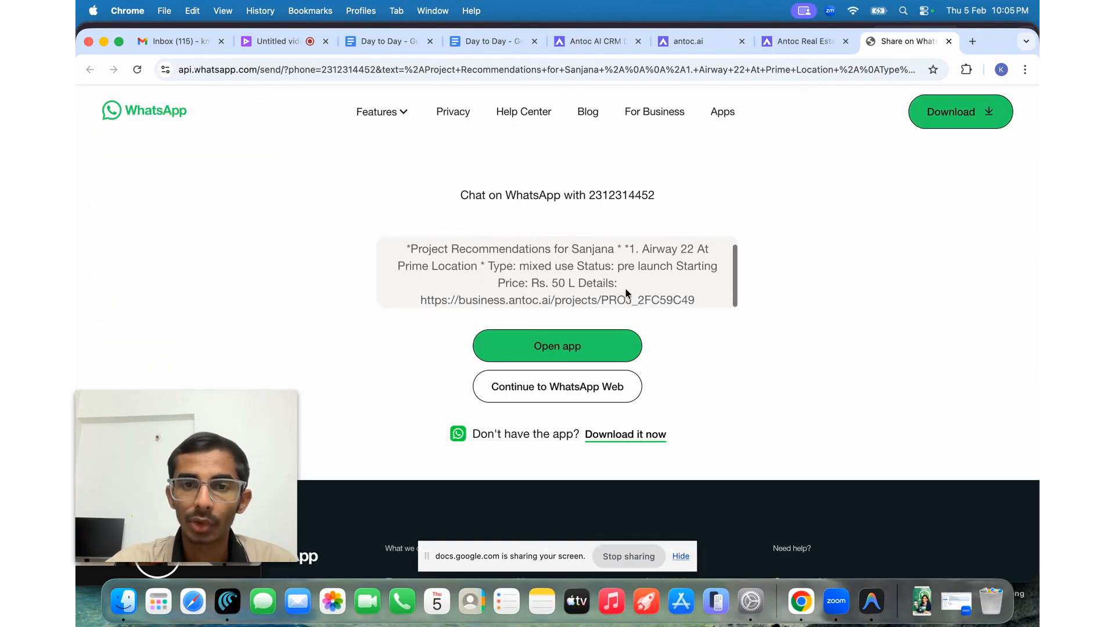
scroll(627, 293, "up", 1)
left_click(795, 44)
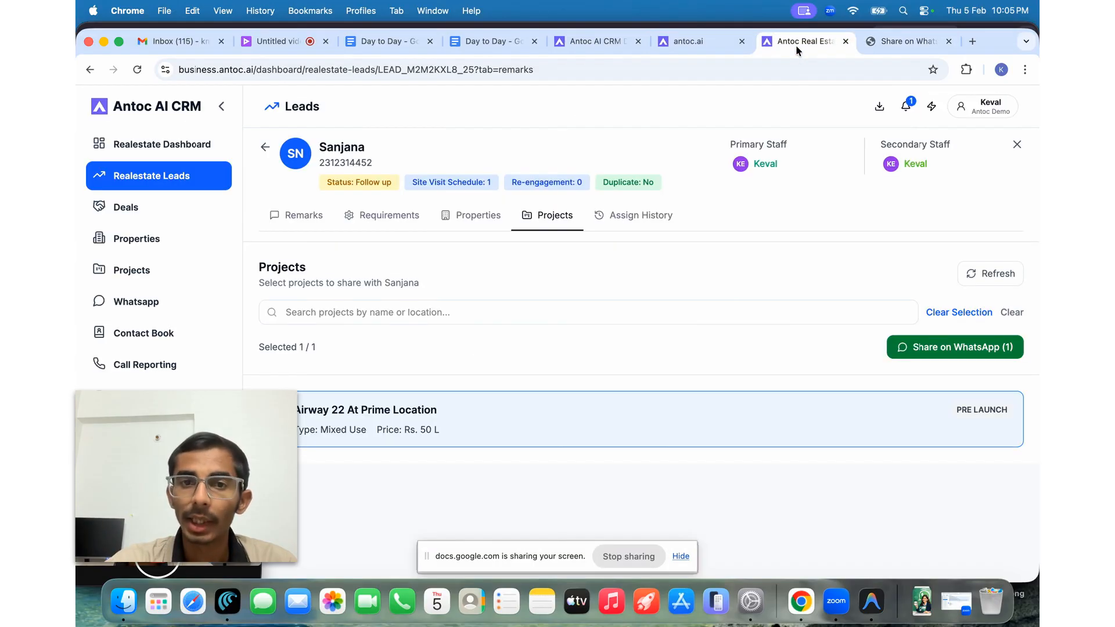
- Go back to the leads list, open the second lead and view its 2bhk Ahmedabad flat requirements
left_click(265, 147)
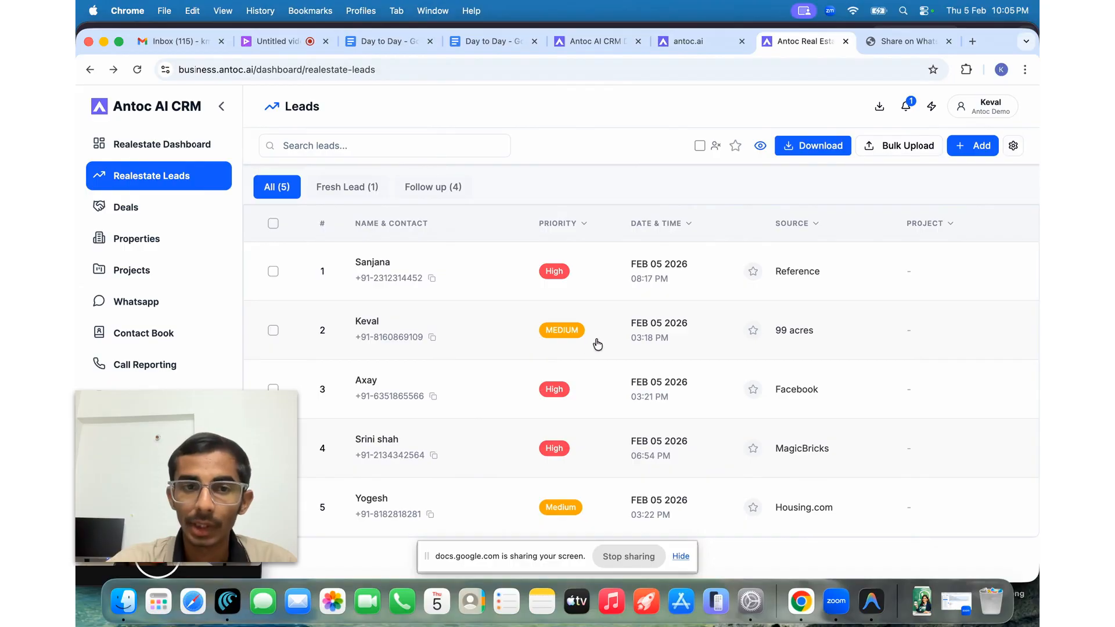
left_click(599, 334)
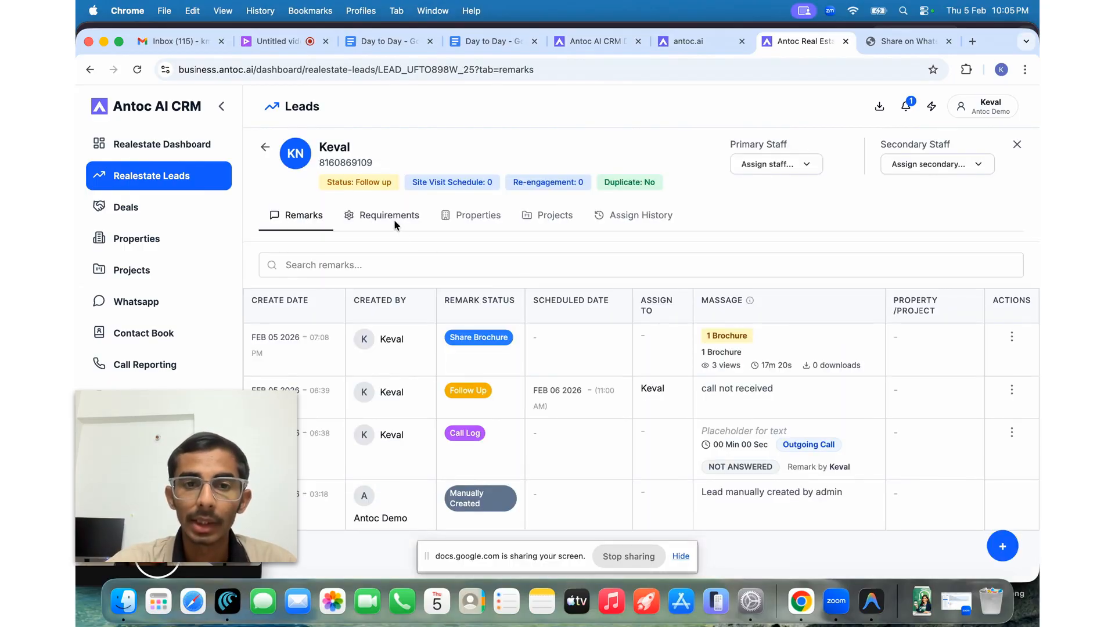
left_click(394, 219)
scroll(410, 330, "down", 1)
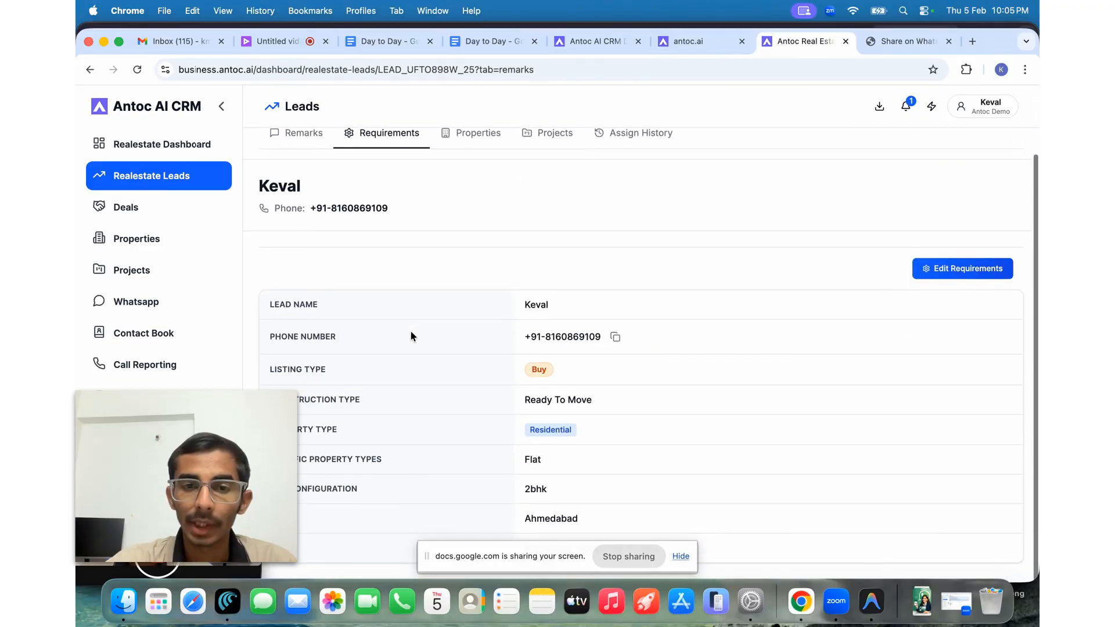
scroll(410, 335, "up", 1)
- Review the match details of Airway project 1, the lead's only 40% matching property
left_click(469, 206)
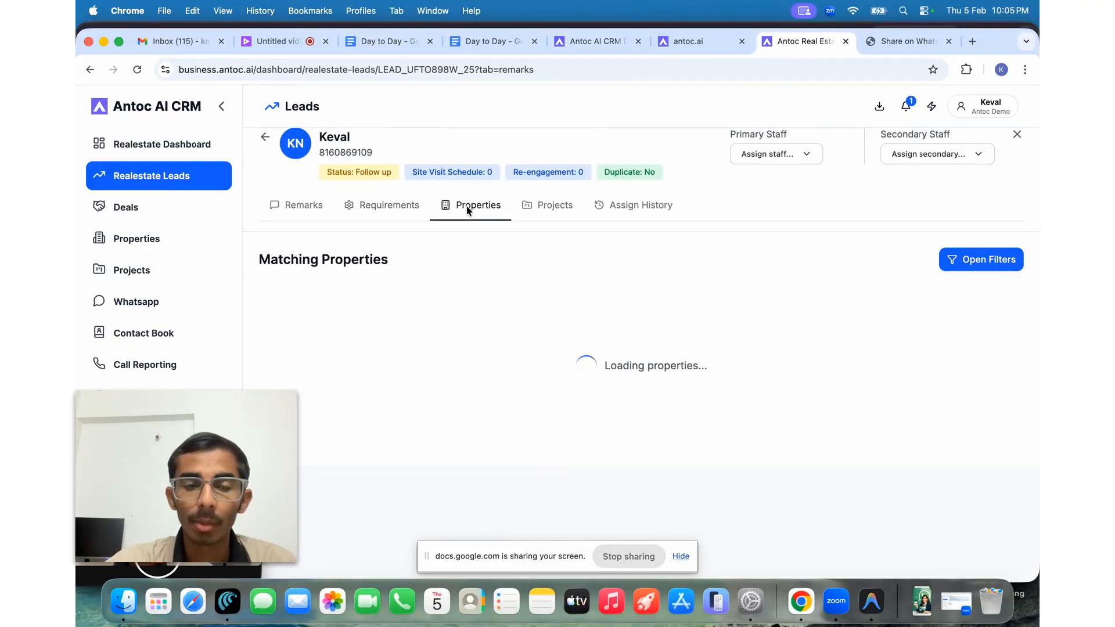
scroll(531, 323, "down", 1)
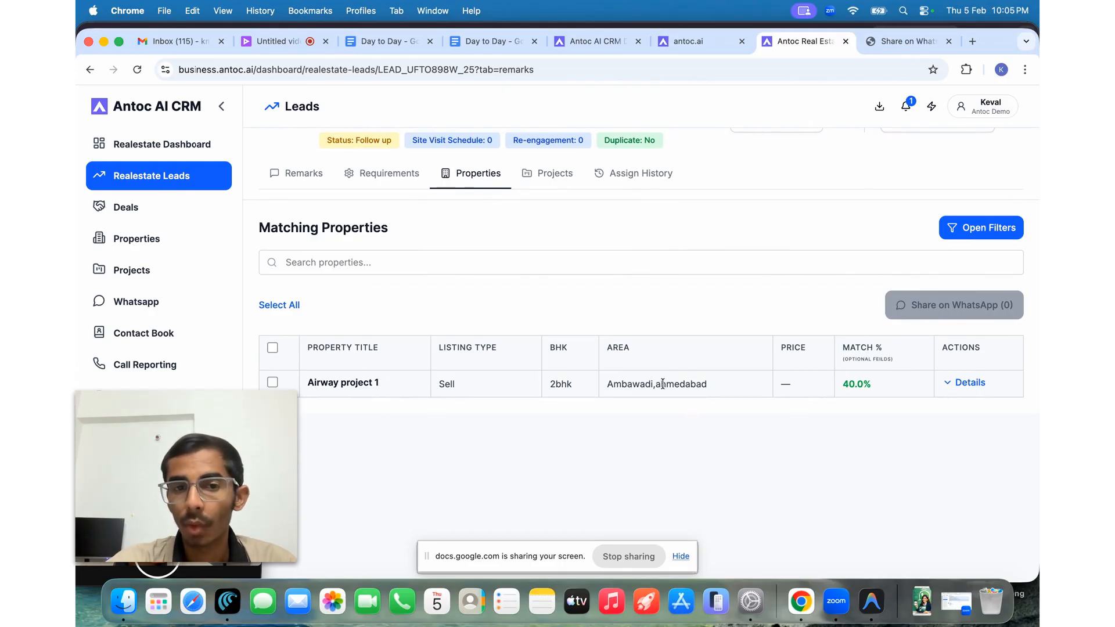
left_click(944, 384)
scroll(959, 386, "down", 5)
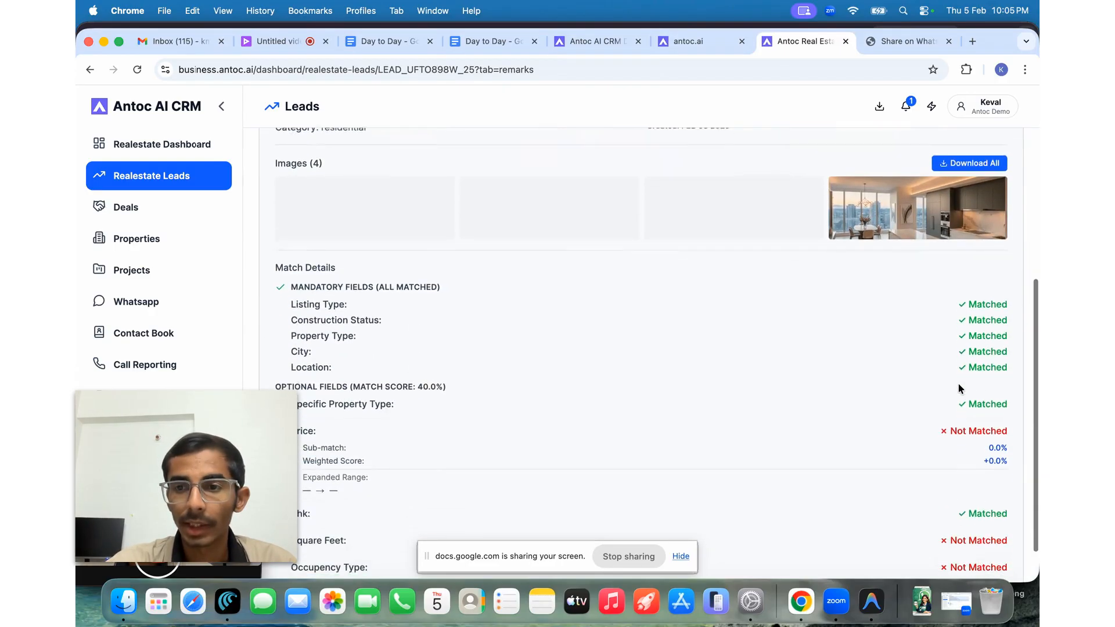
scroll(960, 388, "down", 2)
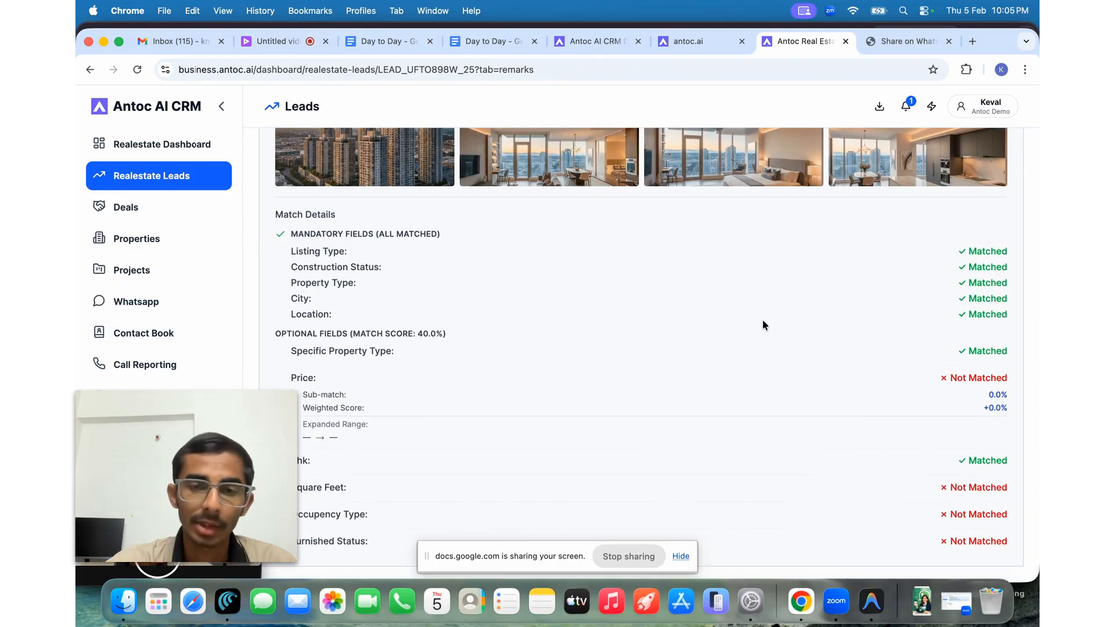
scroll(763, 321, "up", 5)
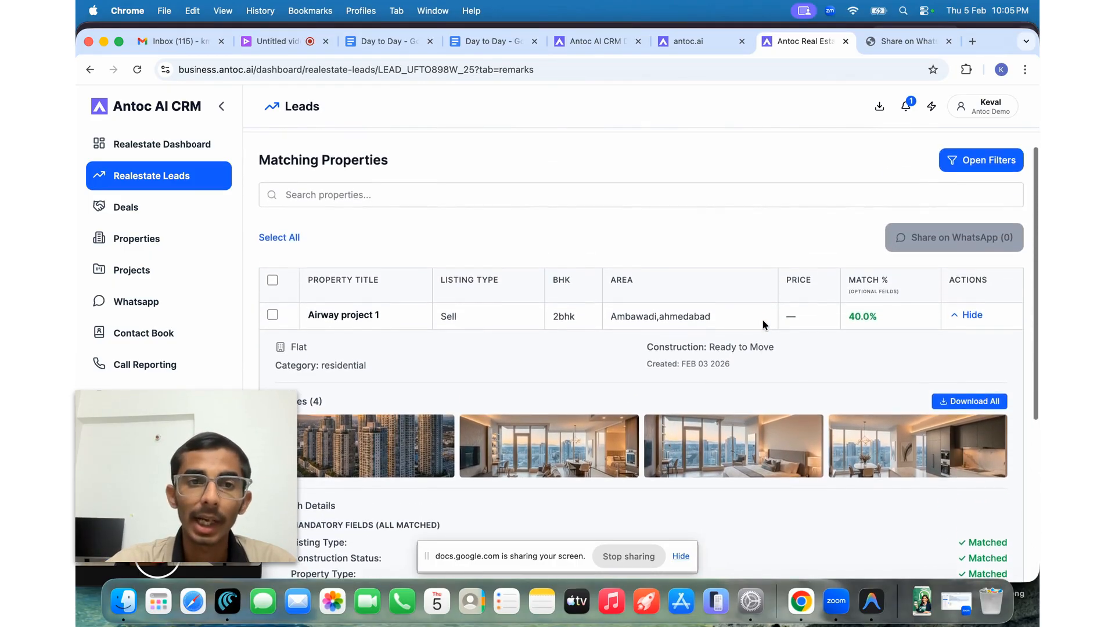
scroll(763, 323, "up", 1)
scroll(762, 325, "up", 1)
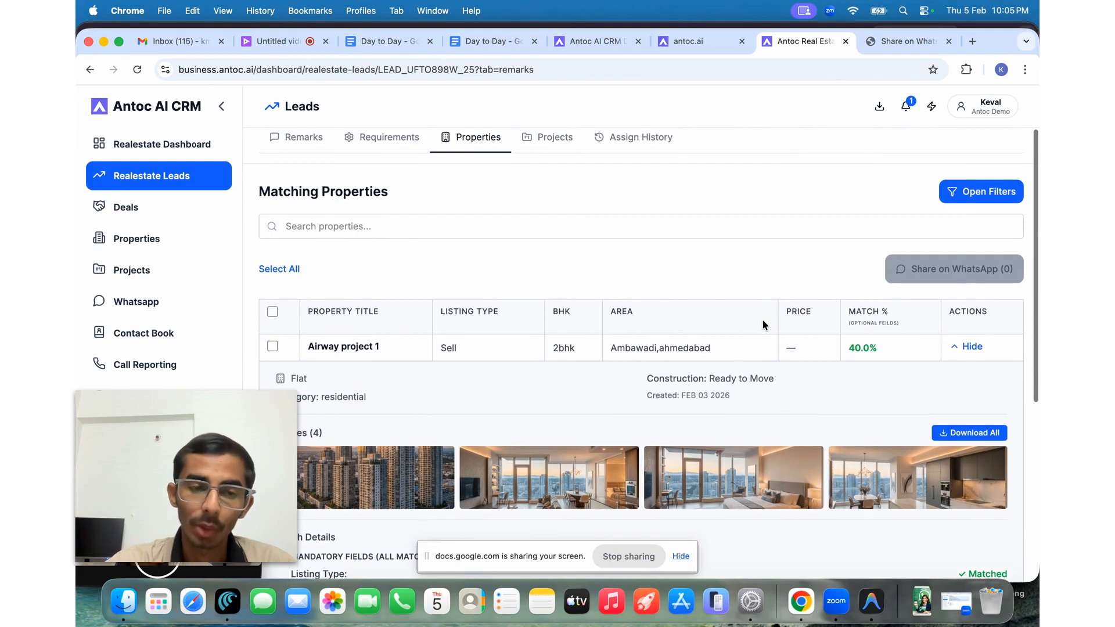
- Select only Airway project 1 for sharing, then bring up the lead's projects
left_click(284, 271)
left_click(284, 271)
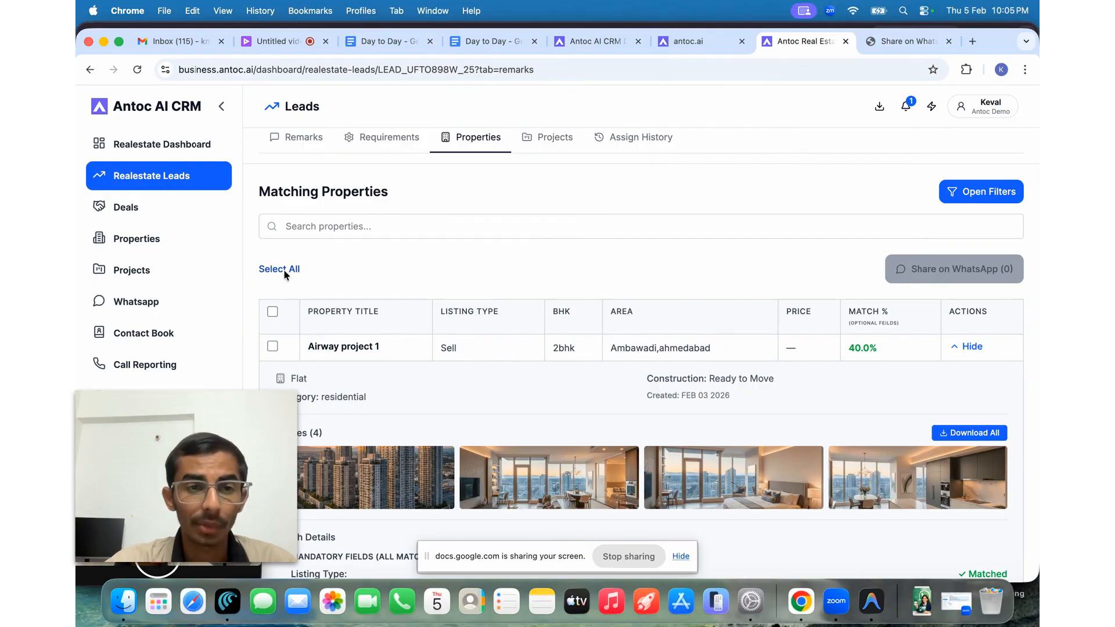
left_click(273, 312)
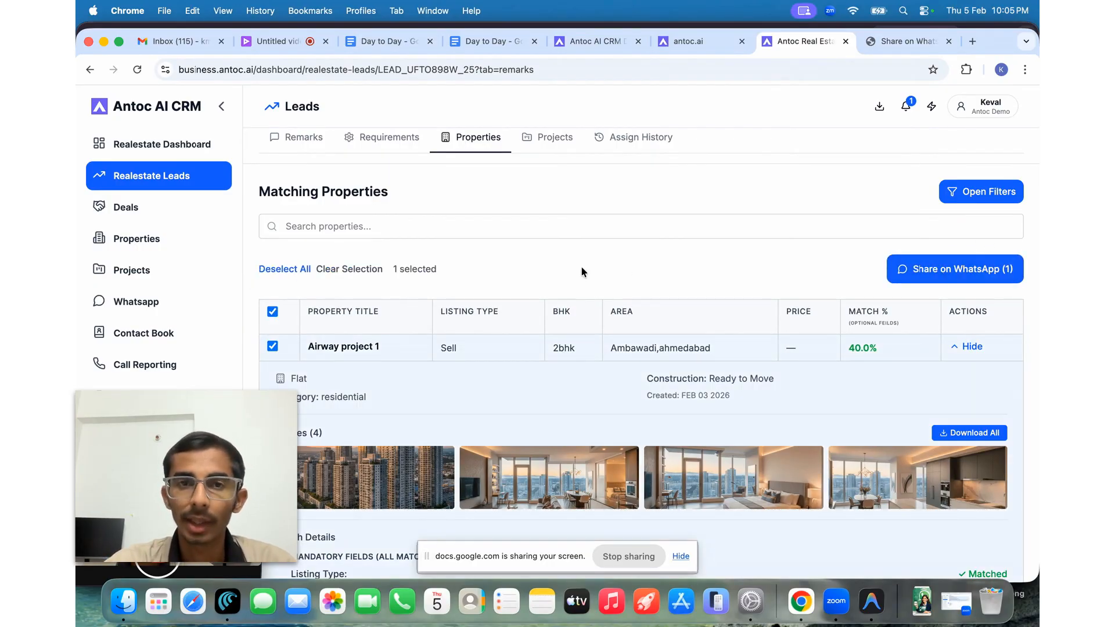
scroll(583, 271, "up", 3)
left_click(542, 218)
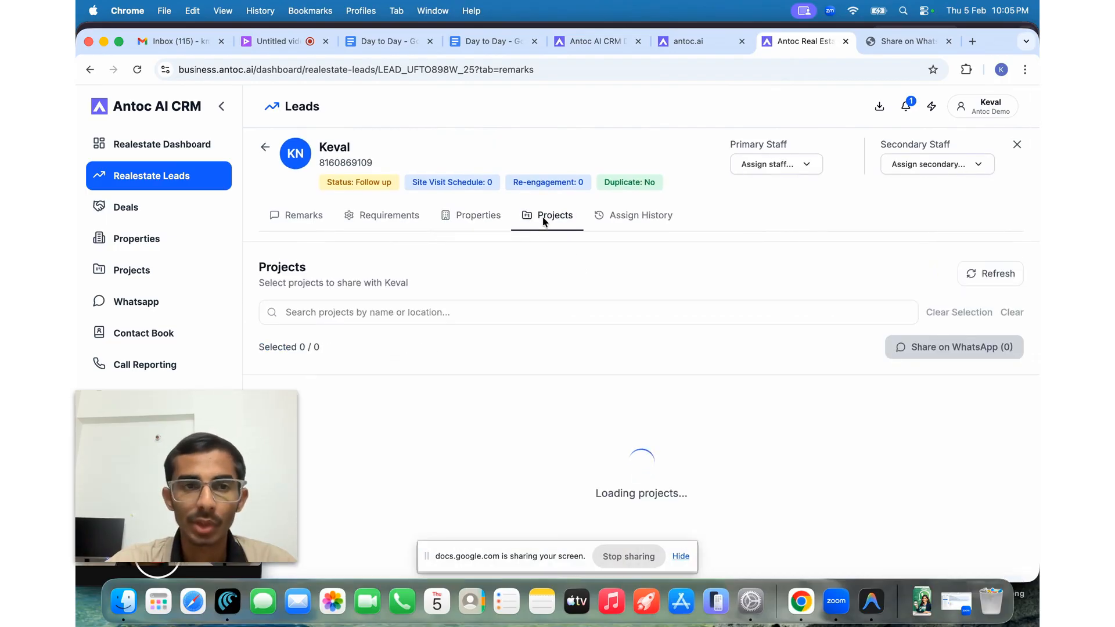
- Show the lead's remarks: a shared brochure with 3 views, a Feb 06 follow-up and a call log
left_click(304, 213)
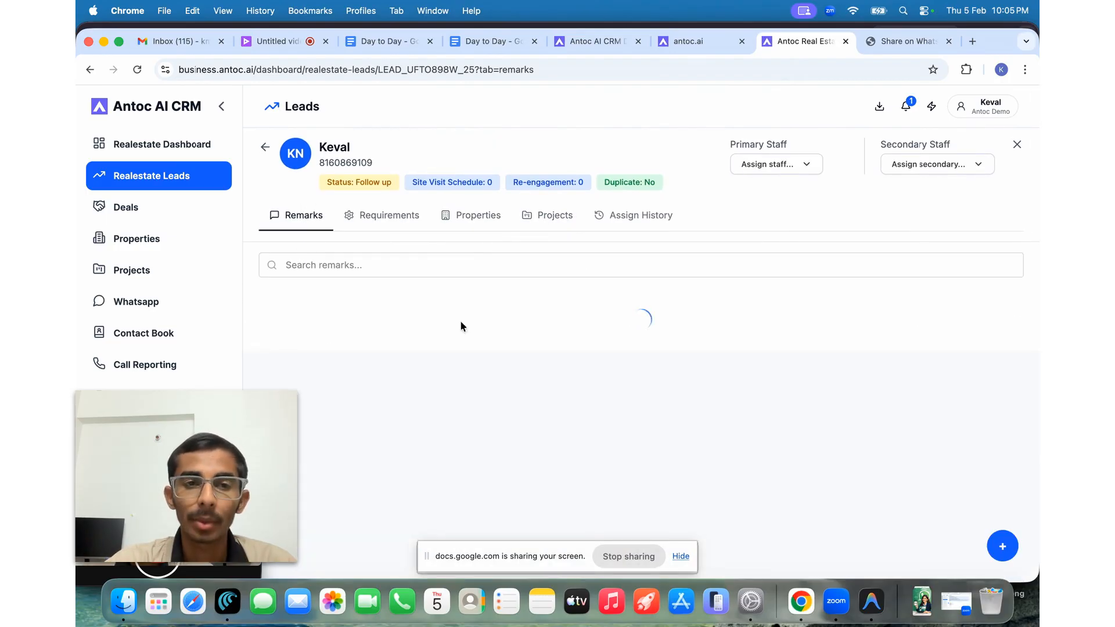
scroll(405, 358, "down", 2)
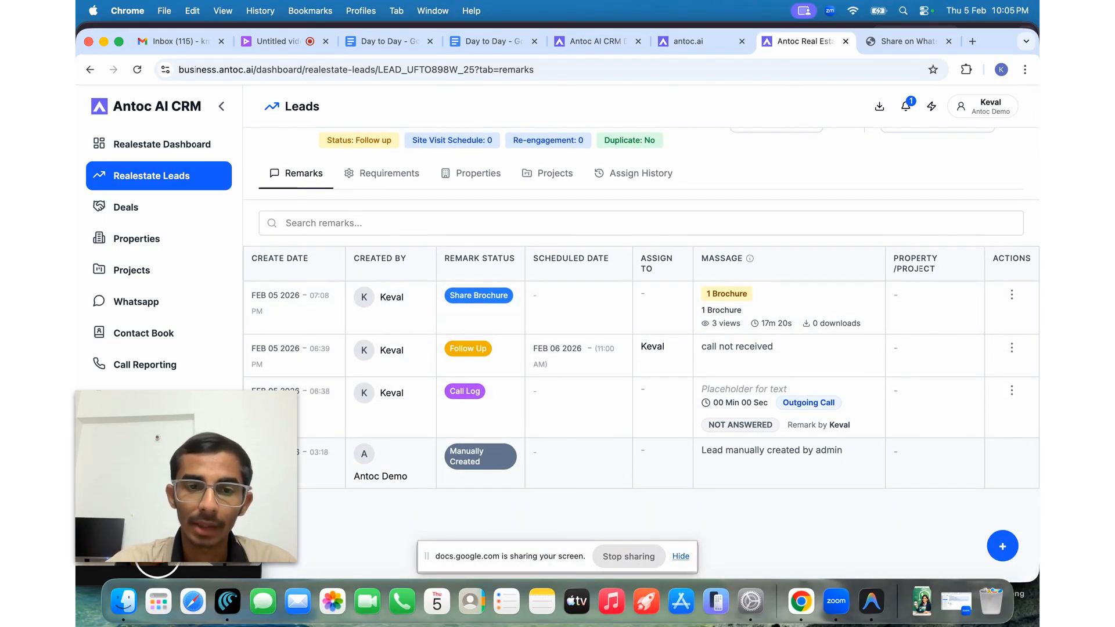
scroll(499, 395, "up", 1)
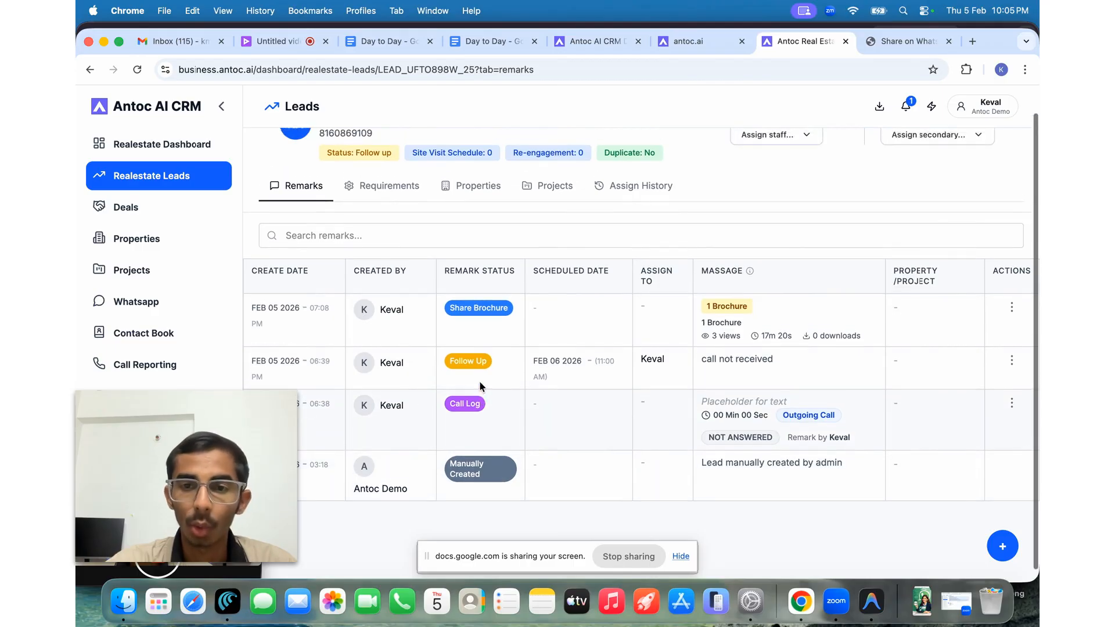
scroll(639, 418, "up", 2)
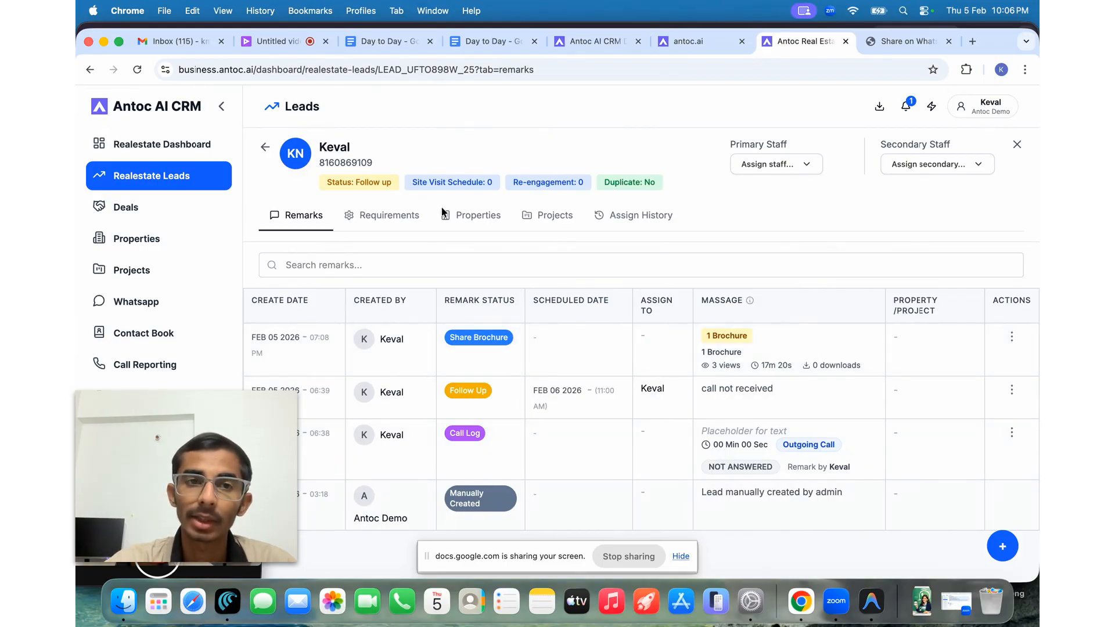
- Start a new lead, entering the lead's name and a corrected ten-digit phone number
left_click(263, 146)
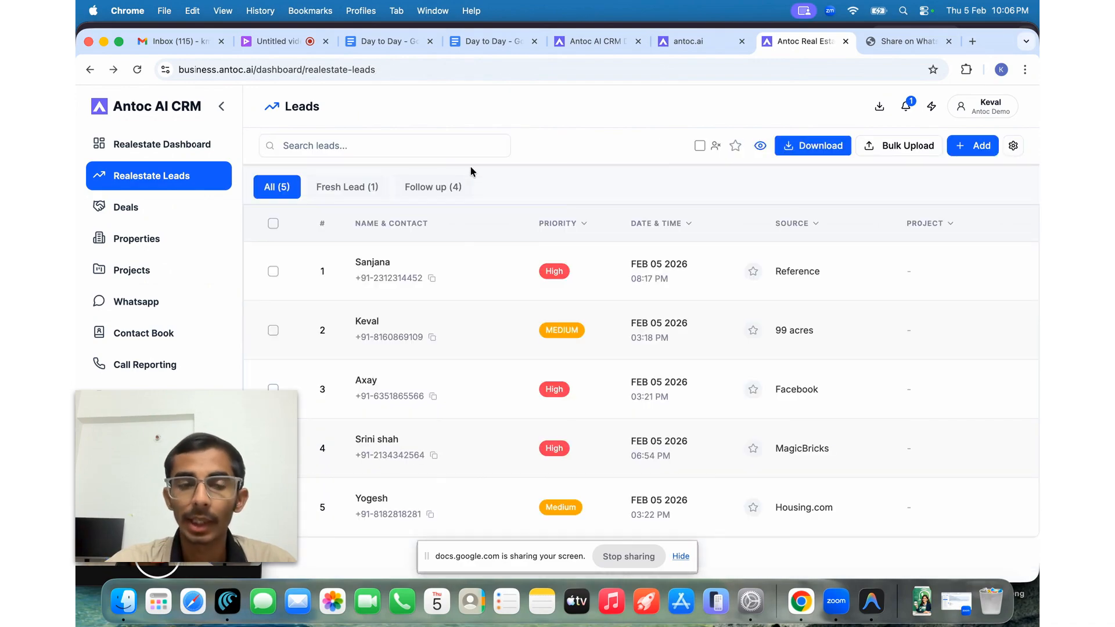
left_click(978, 152)
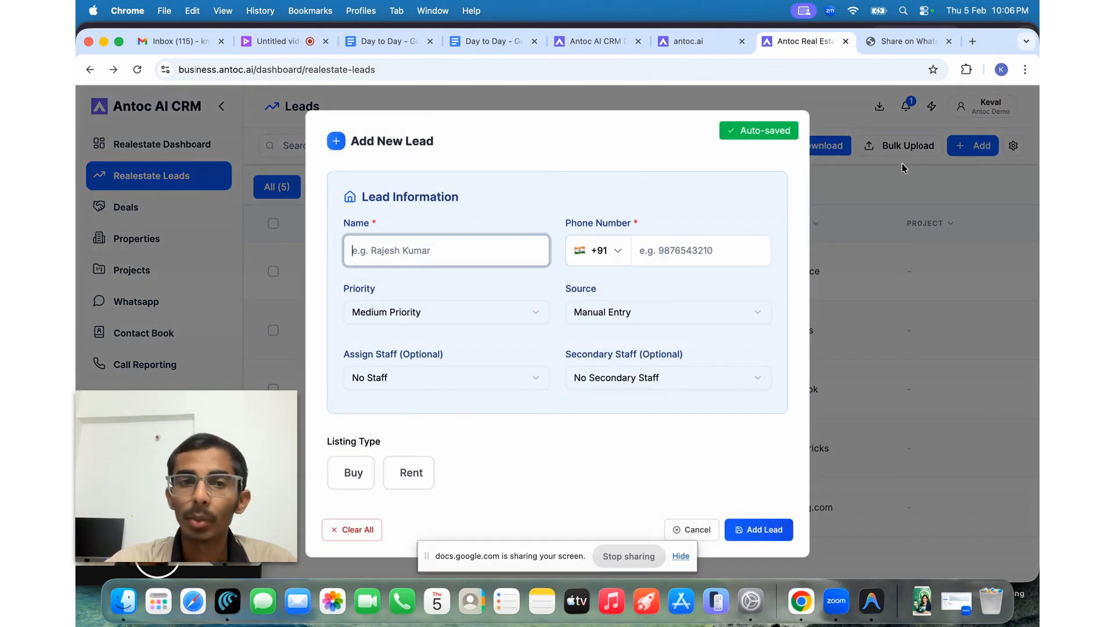
type("Ra")
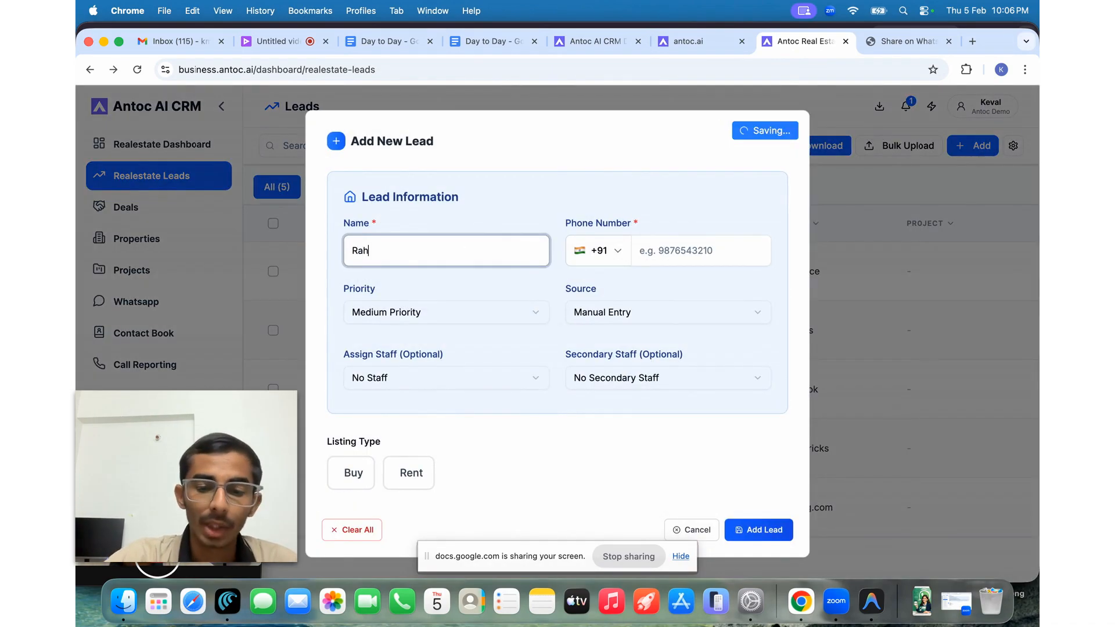
type("jesh")
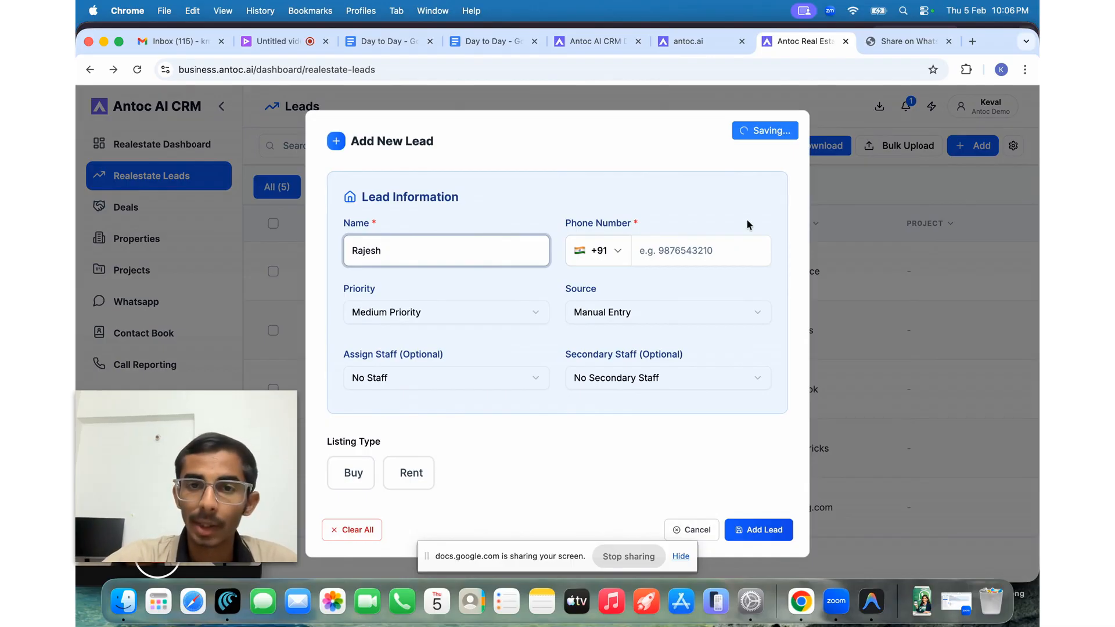
left_click(711, 251)
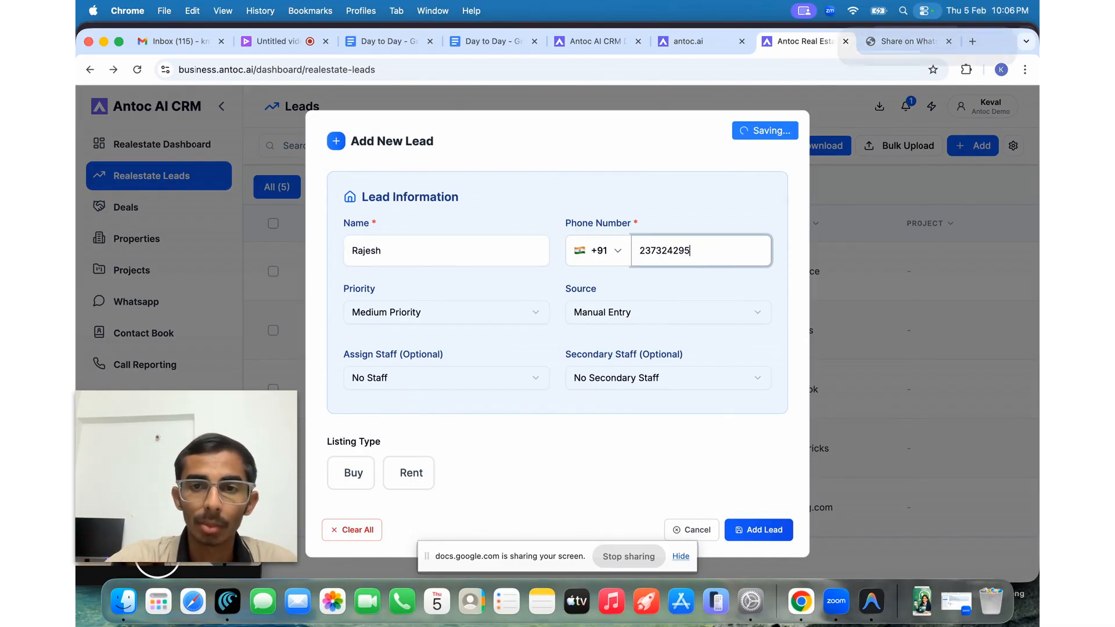
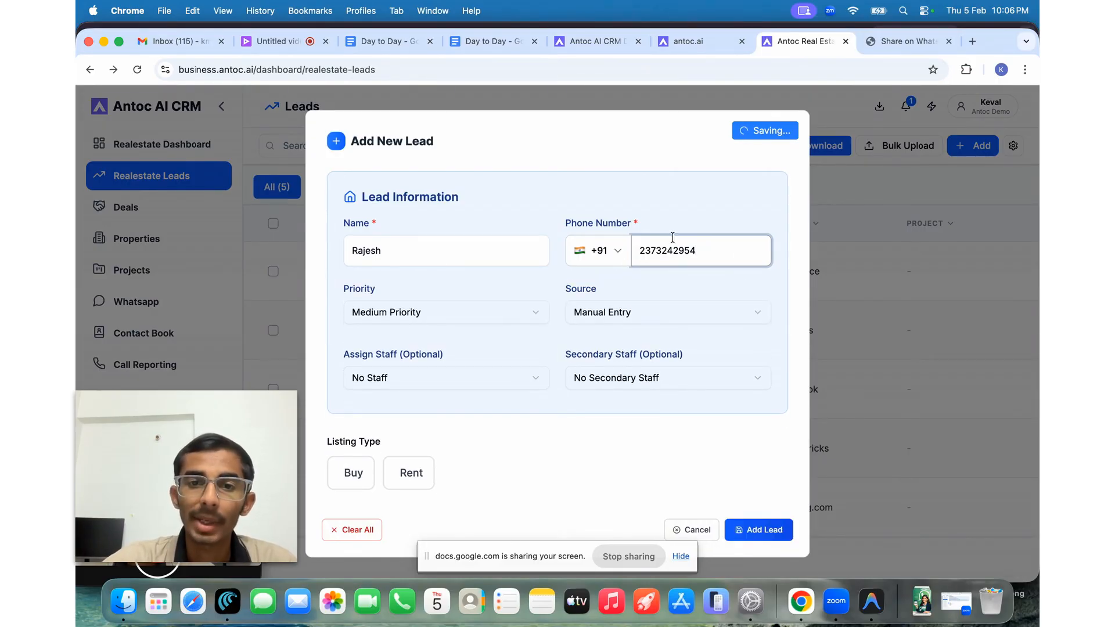
- Set priority to High, source to Walk-in, and assign a staff member
left_click(482, 311)
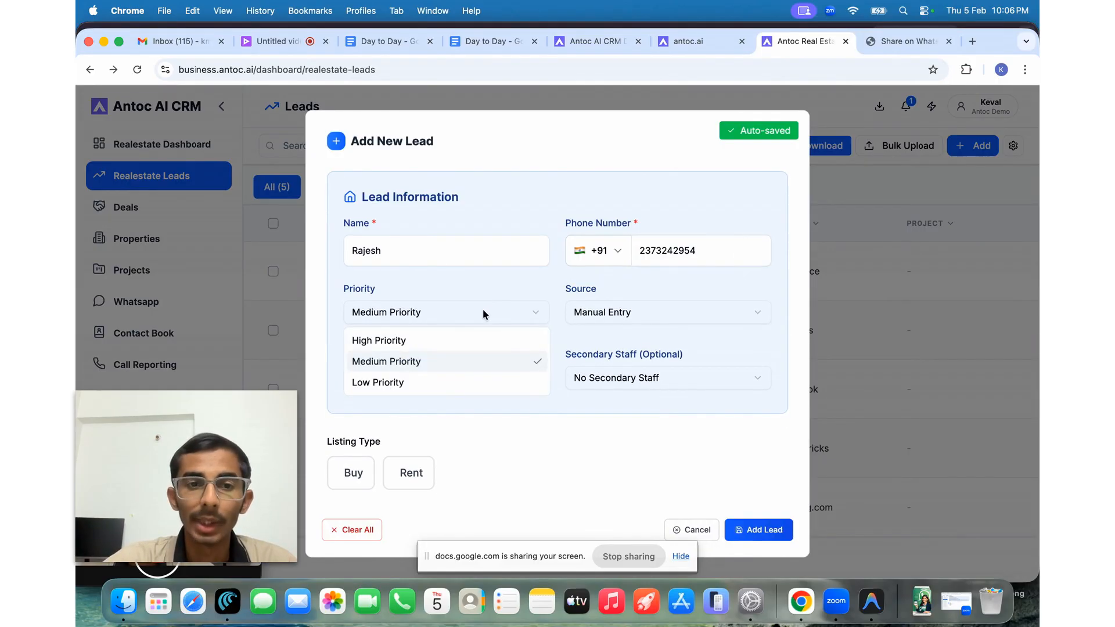
left_click(452, 340)
left_click(615, 315)
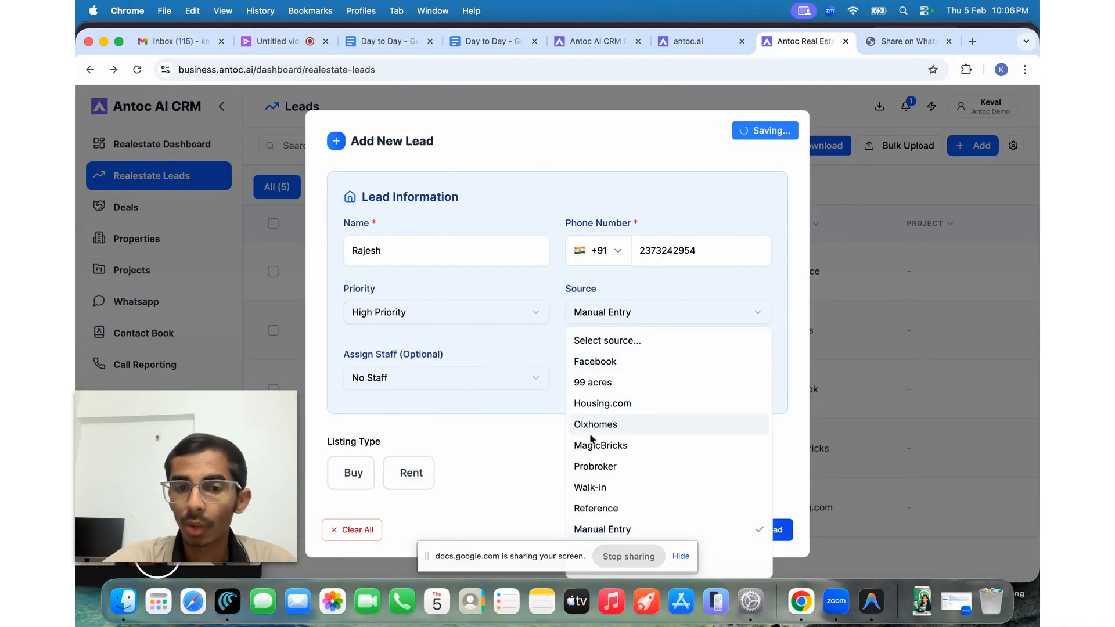
left_click(594, 490)
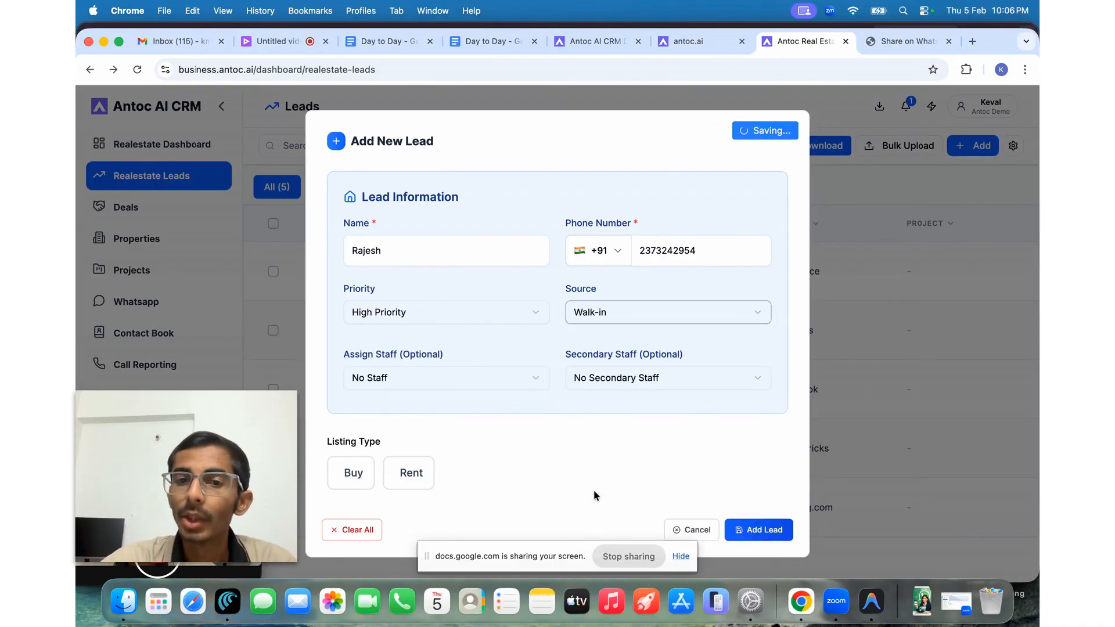
left_click(472, 372)
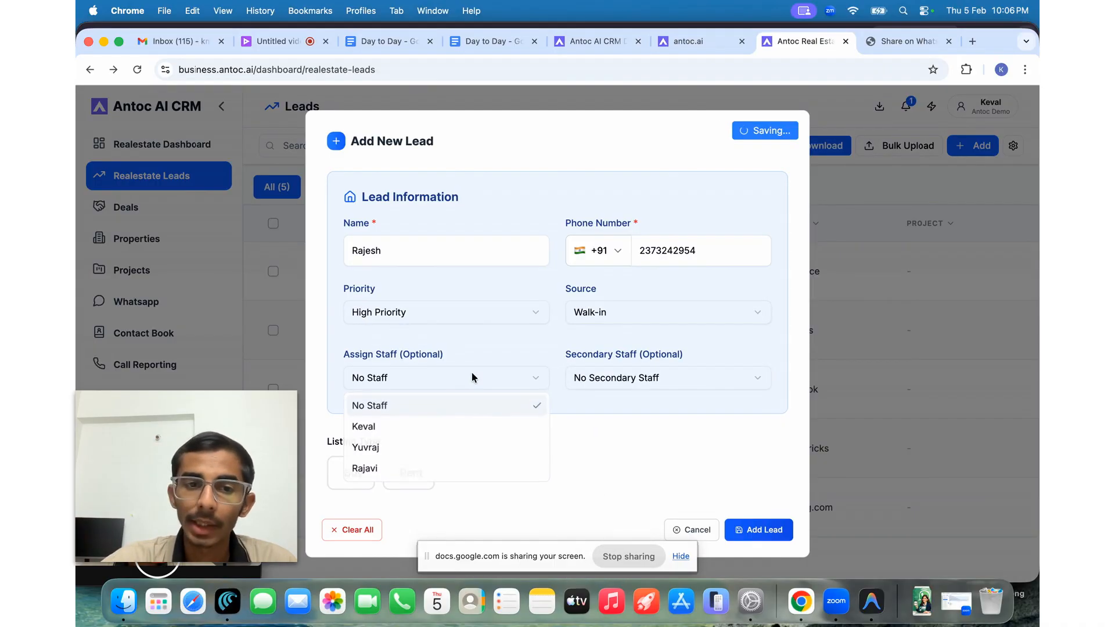
left_click(417, 427)
- Set the requirement to Buy, Ready to Move, Residential Flat, 2 BHK
scroll(459, 367, "down", 2)
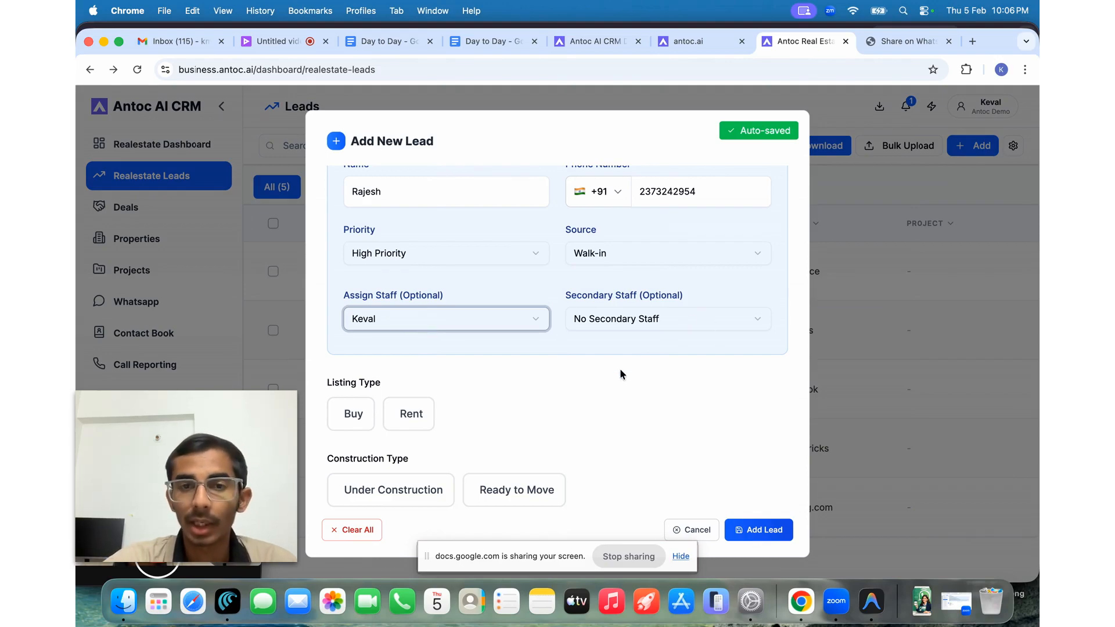
scroll(621, 373, "down", 1)
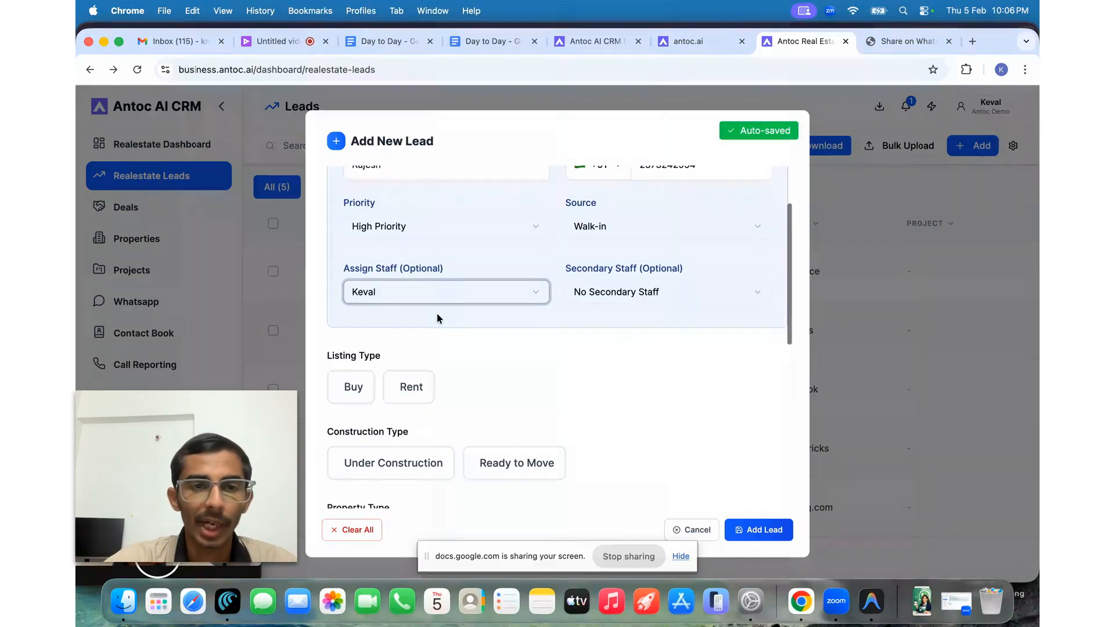
scroll(438, 316, "down", 3)
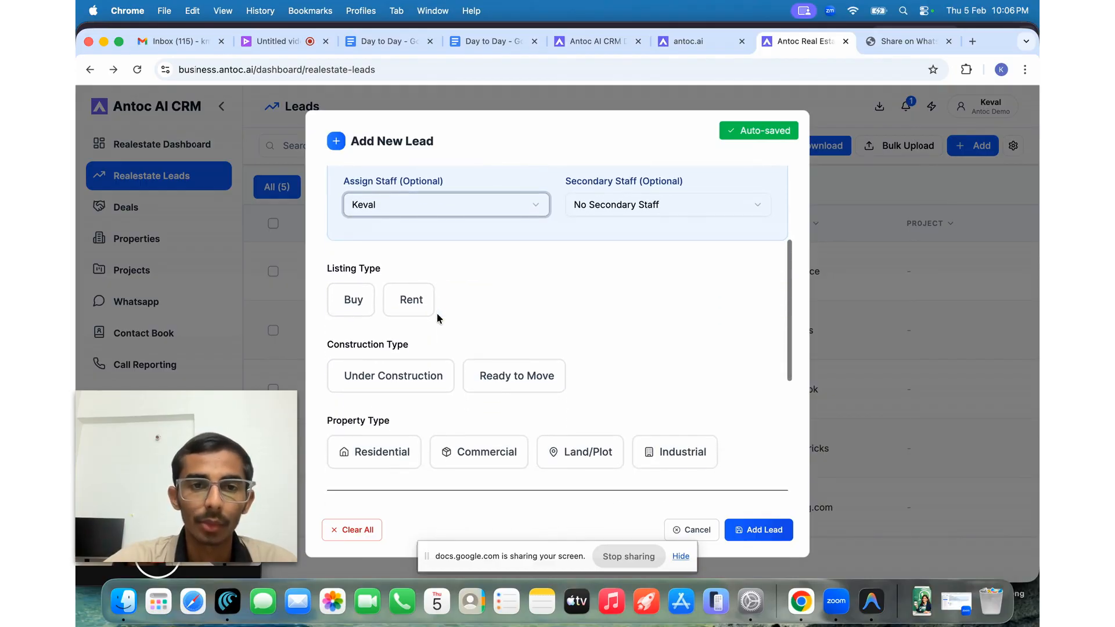
left_click(357, 304)
scroll(358, 306, "down", 3)
left_click(551, 283)
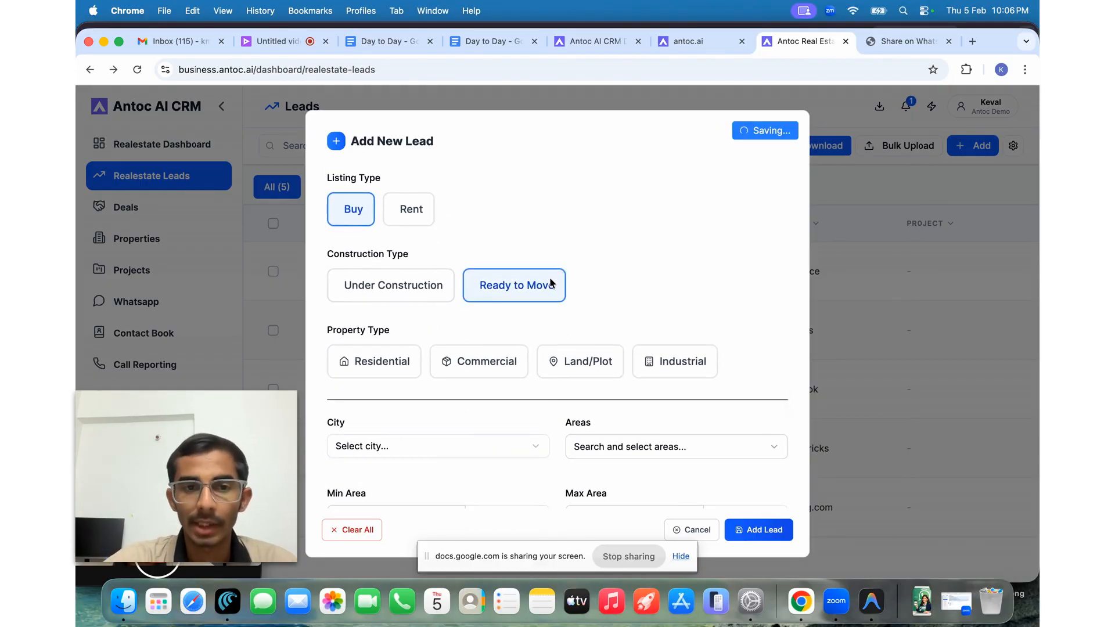
scroll(550, 284, "down", 4)
left_click(375, 229)
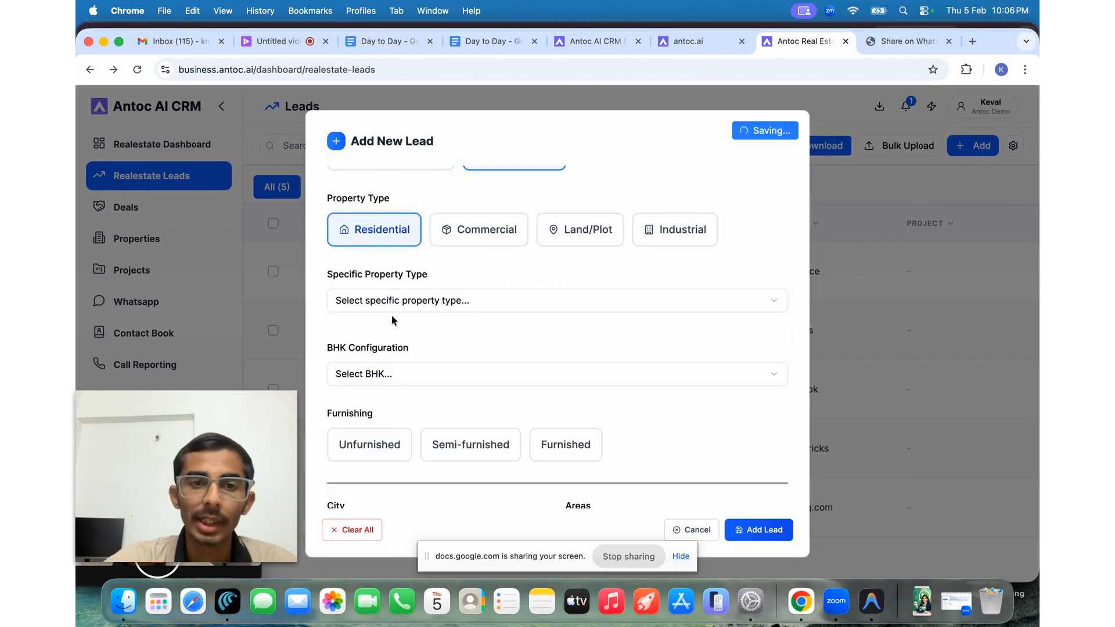
left_click(378, 300)
left_click(378, 347)
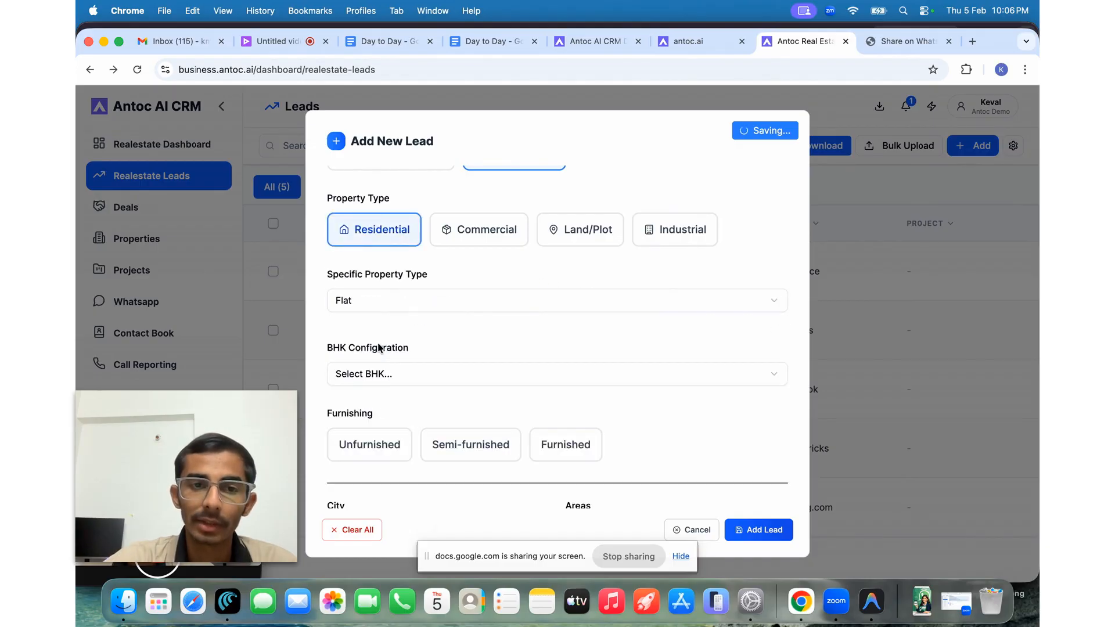
left_click(390, 375)
left_click(381, 443)
- Choose Ahmedabad with areas Amraiwadi and Ambawadi, save the lead, and open its record
scroll(381, 446, "down", 2)
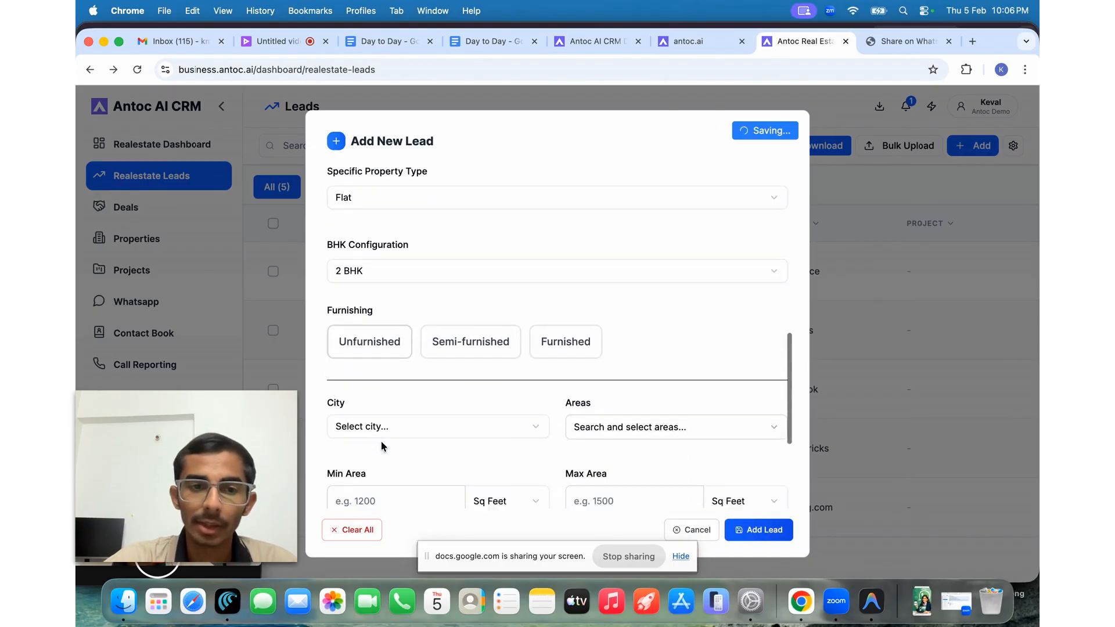
scroll(435, 391, "down", 3)
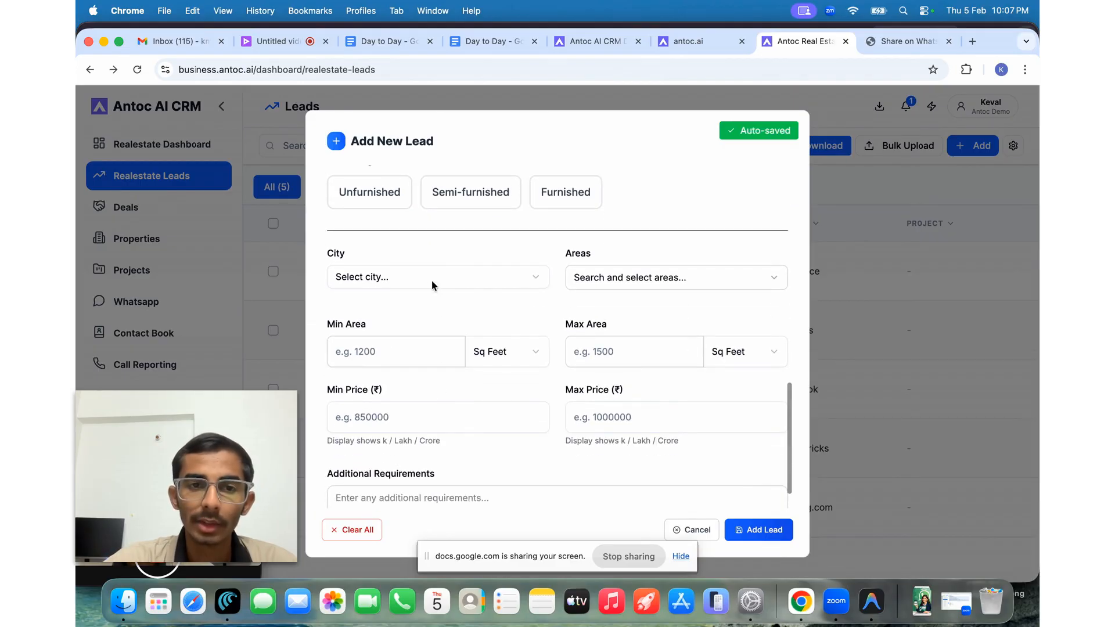
left_click(430, 279)
left_click(394, 326)
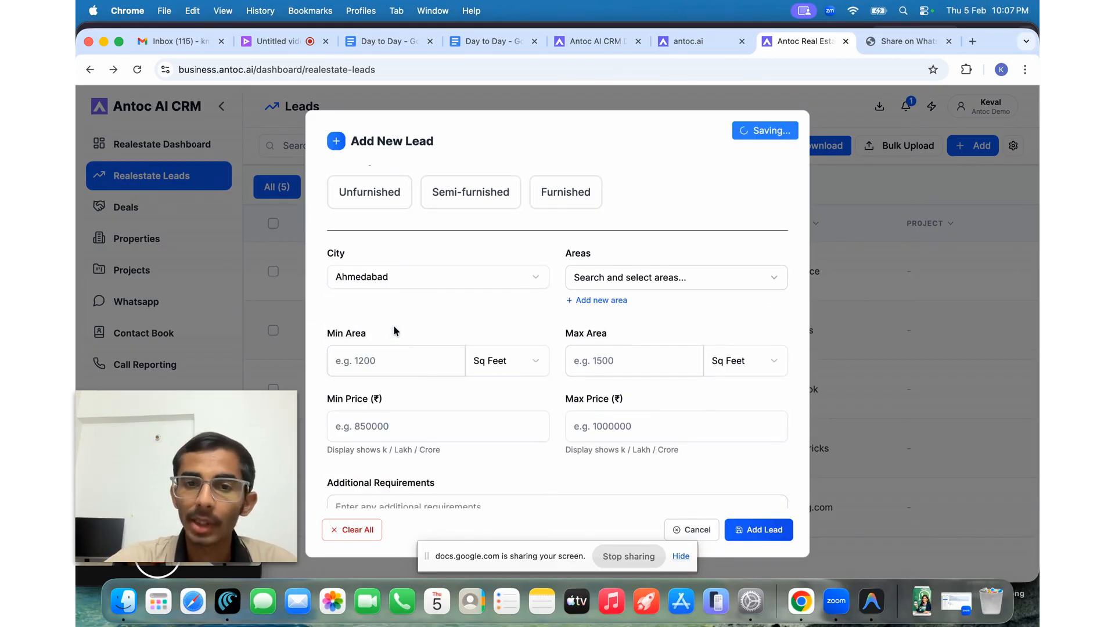
left_click(580, 276)
left_click(577, 361)
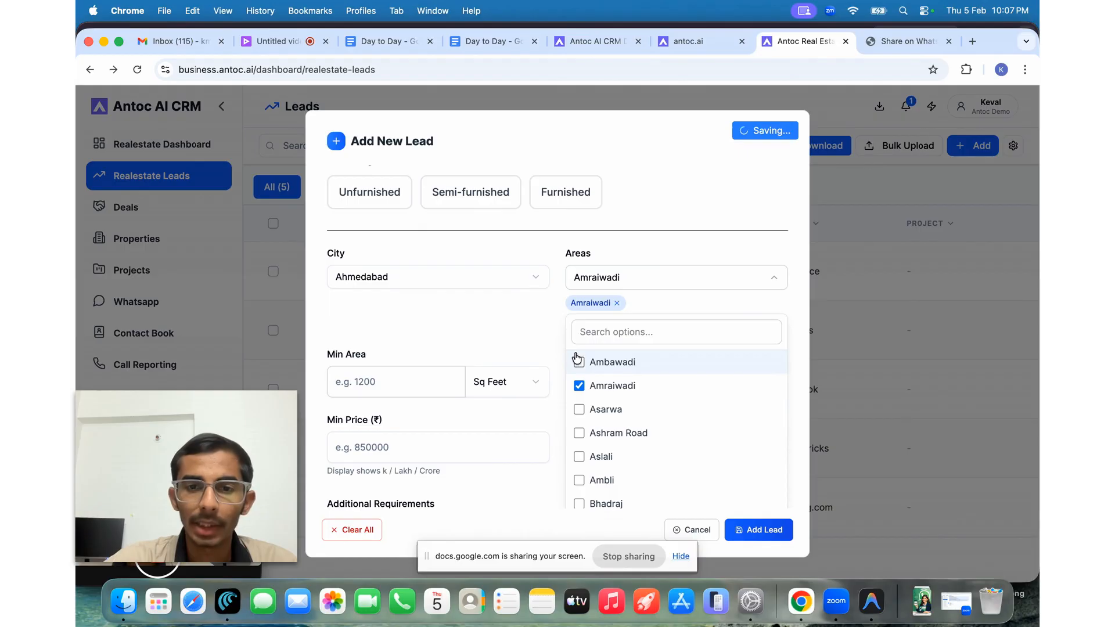
left_click(577, 362)
left_click(478, 334)
scroll(477, 334, "down", 2)
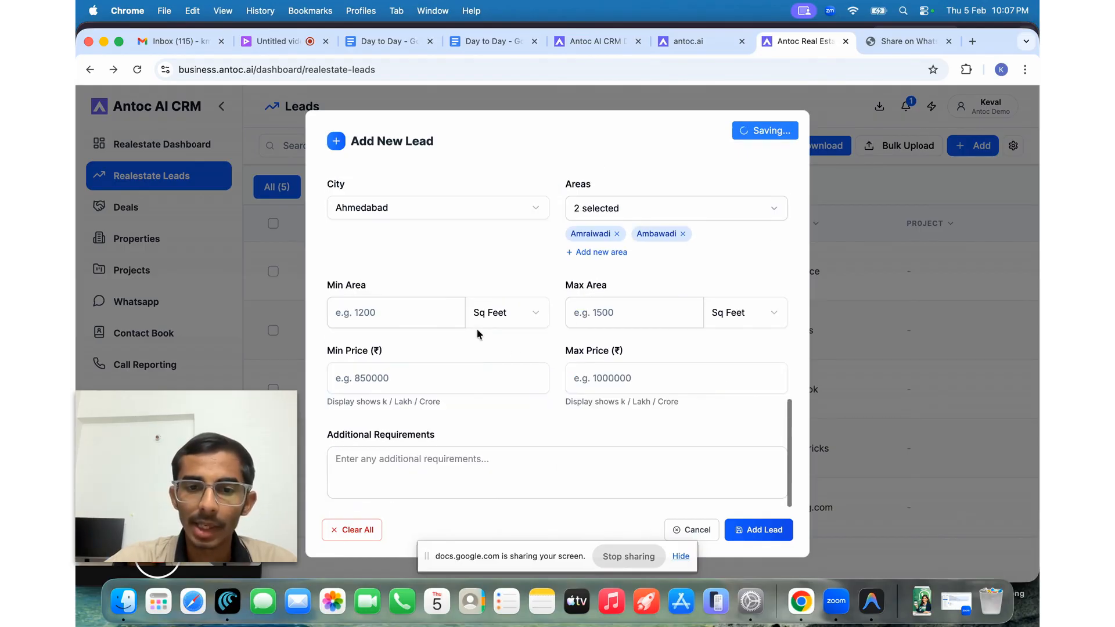
left_click(766, 531)
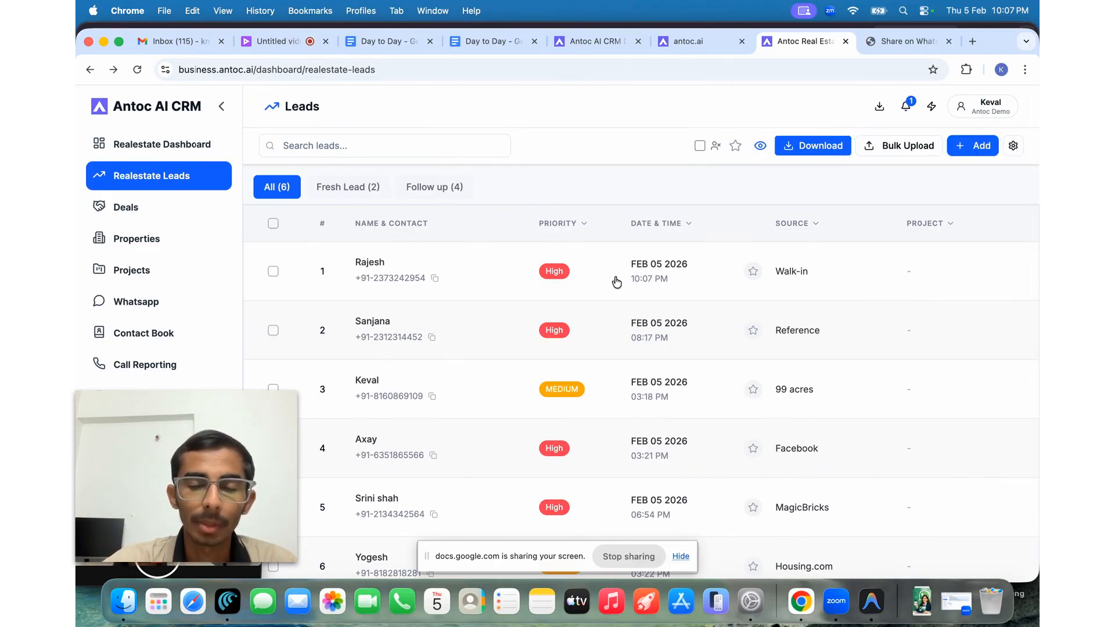
left_click(483, 283)
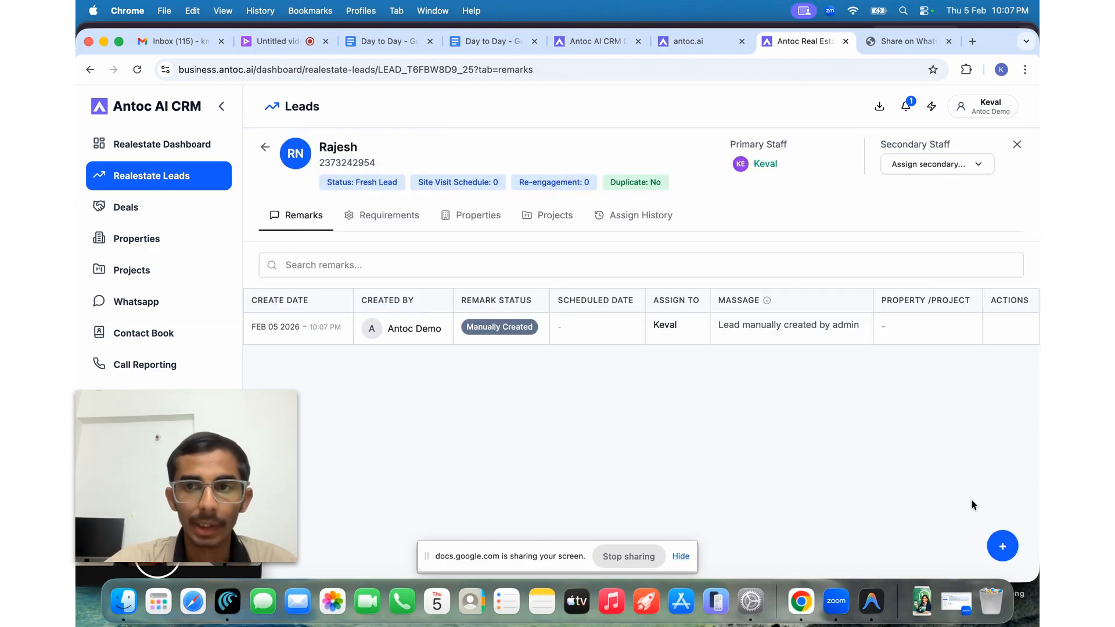
- Change the status to Follow up and write a Follow Up remark "kal call krna"
left_click(994, 545)
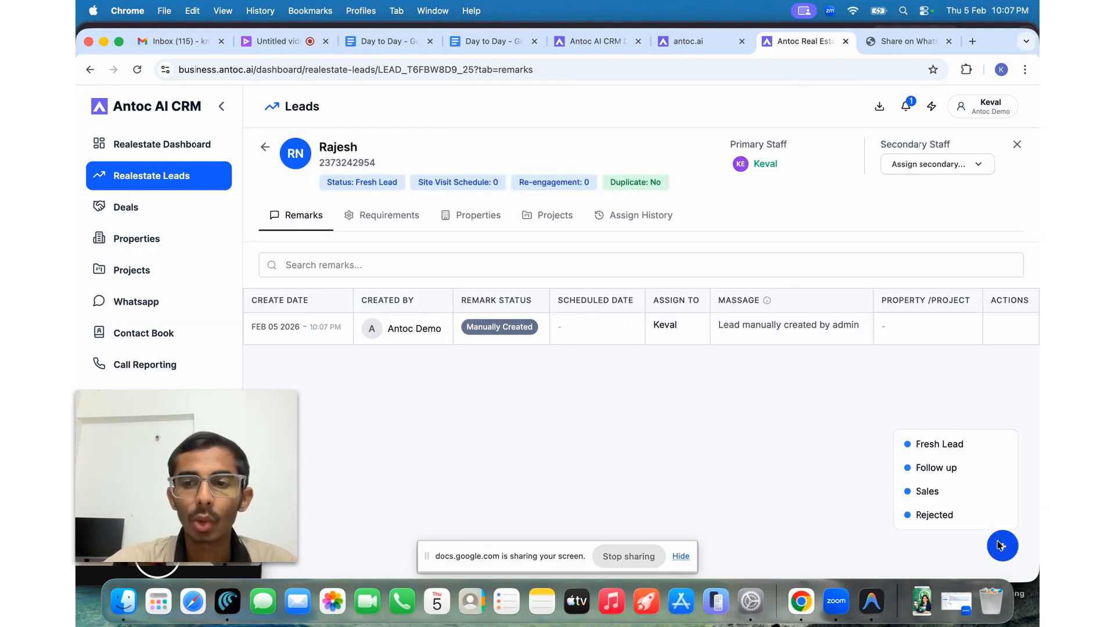
left_click(939, 468)
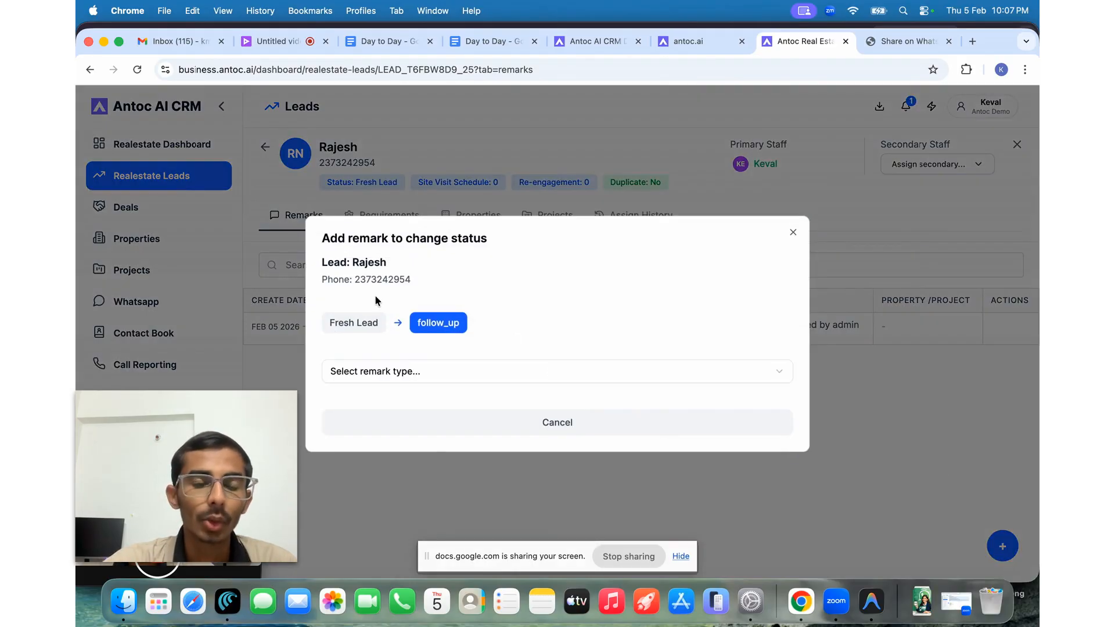
left_click(381, 371)
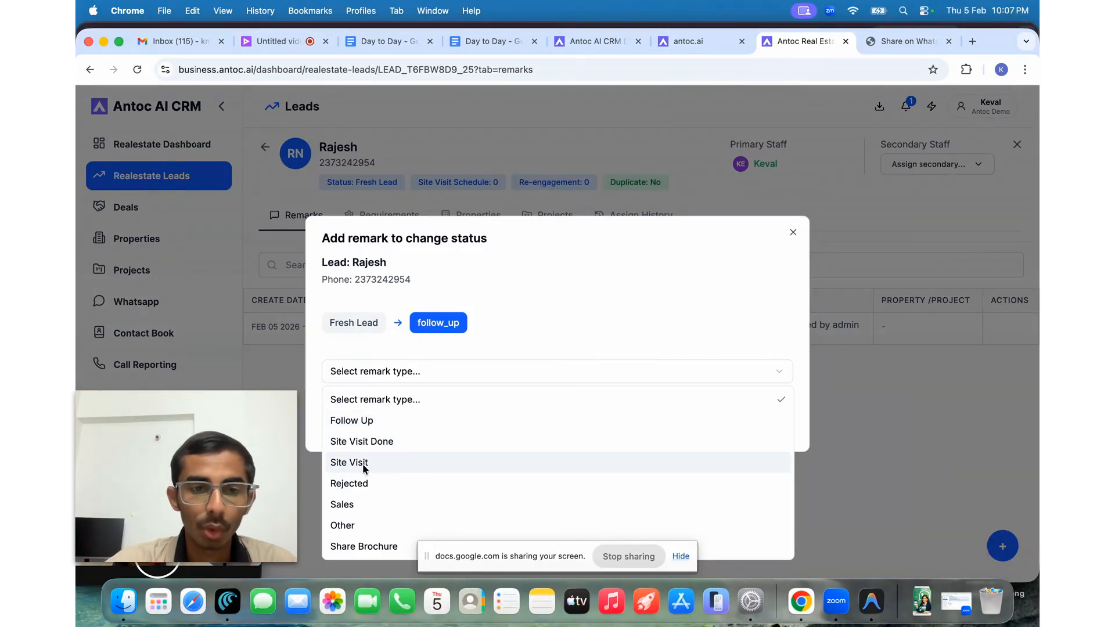
left_click(388, 421)
type("k")
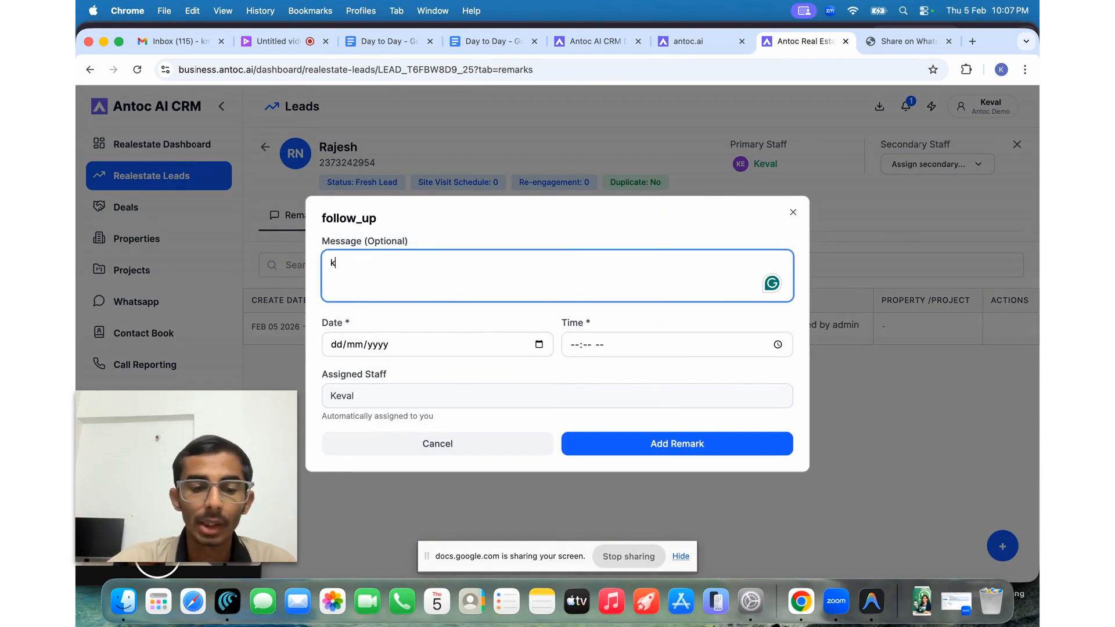
type("al call k")
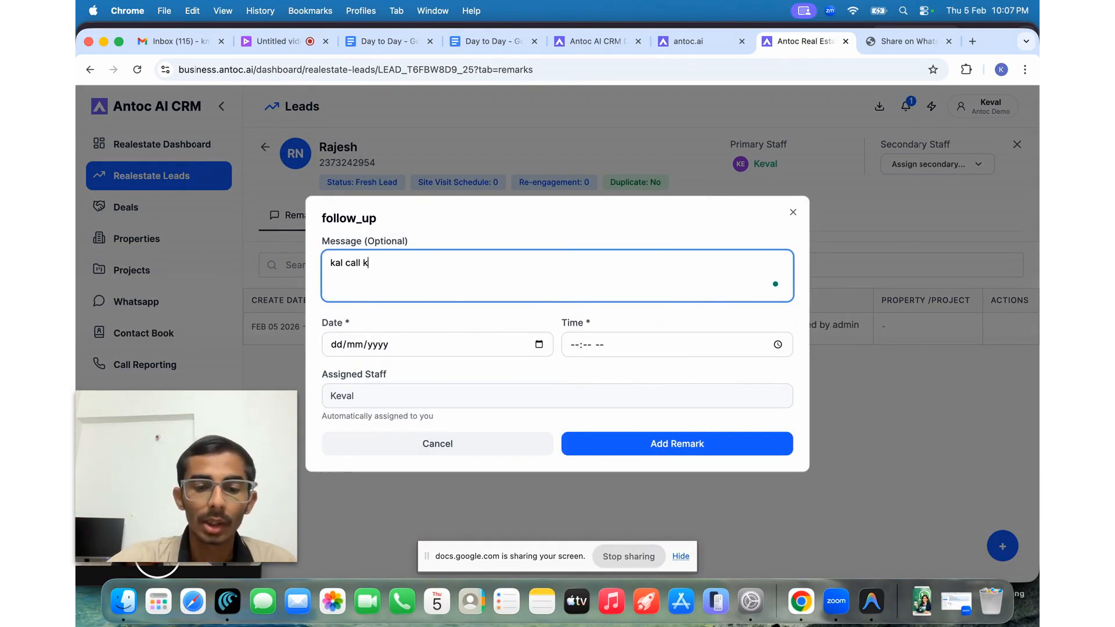
type("rna")
- Schedule the remark for 6 February 2026 at 11:08 AM and save it
left_click(539, 343)
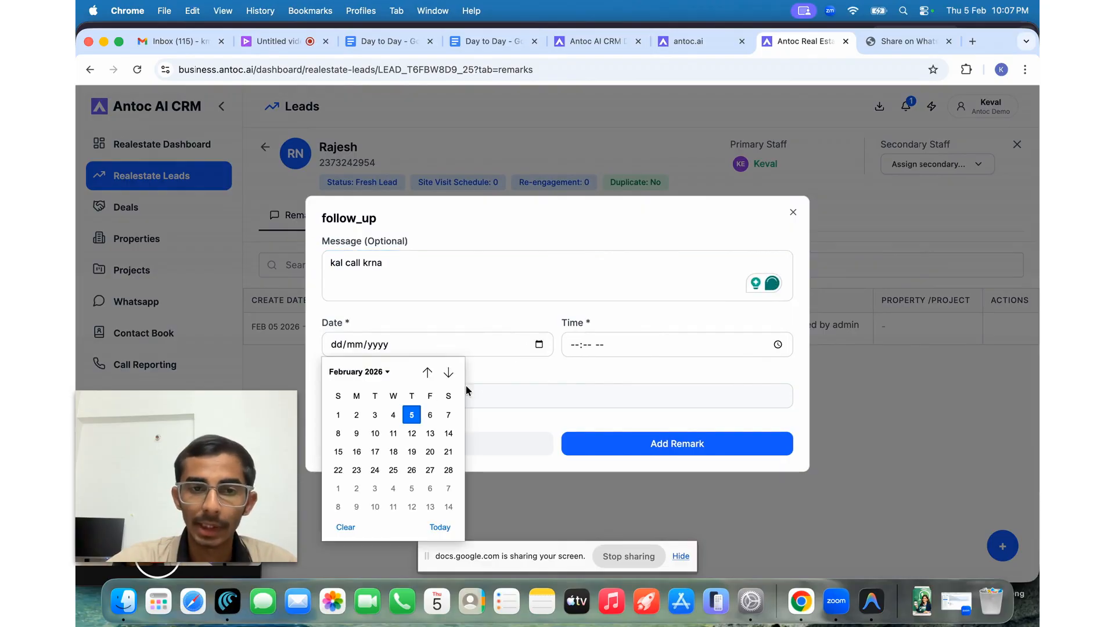
left_click(430, 415)
left_click(758, 349)
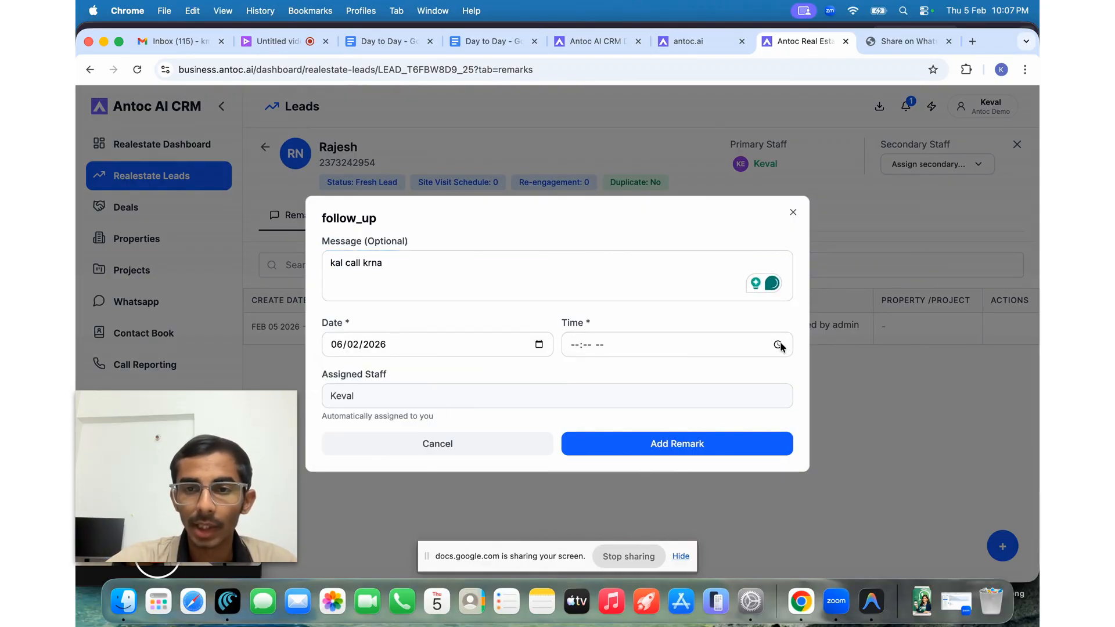
left_click(778, 344)
left_click(581, 395)
left_click(619, 395)
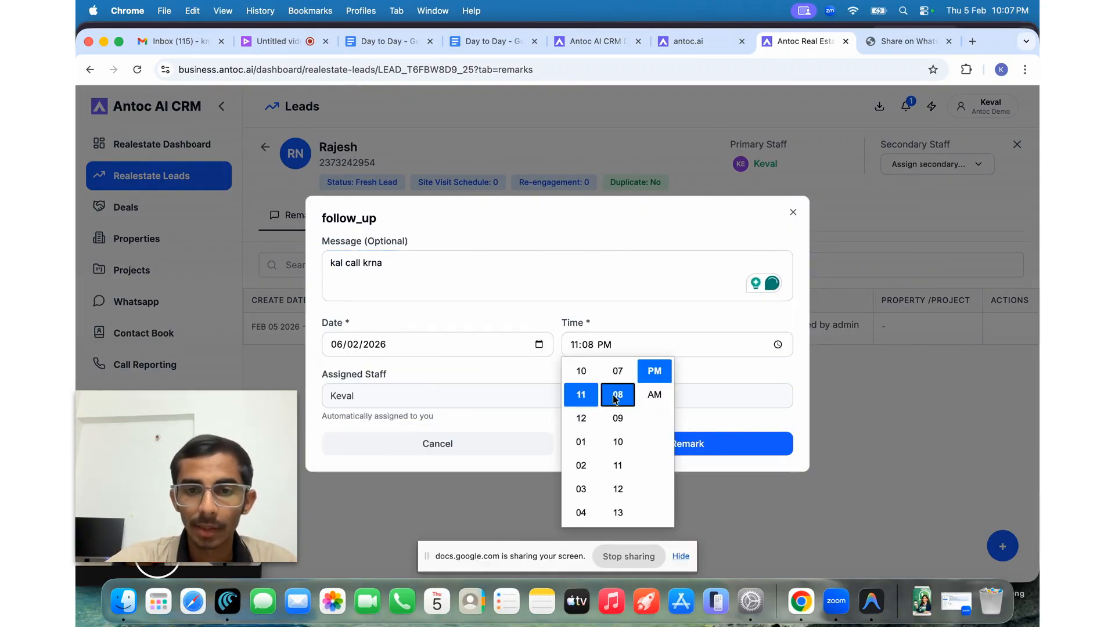
left_click(655, 395)
left_click(450, 402)
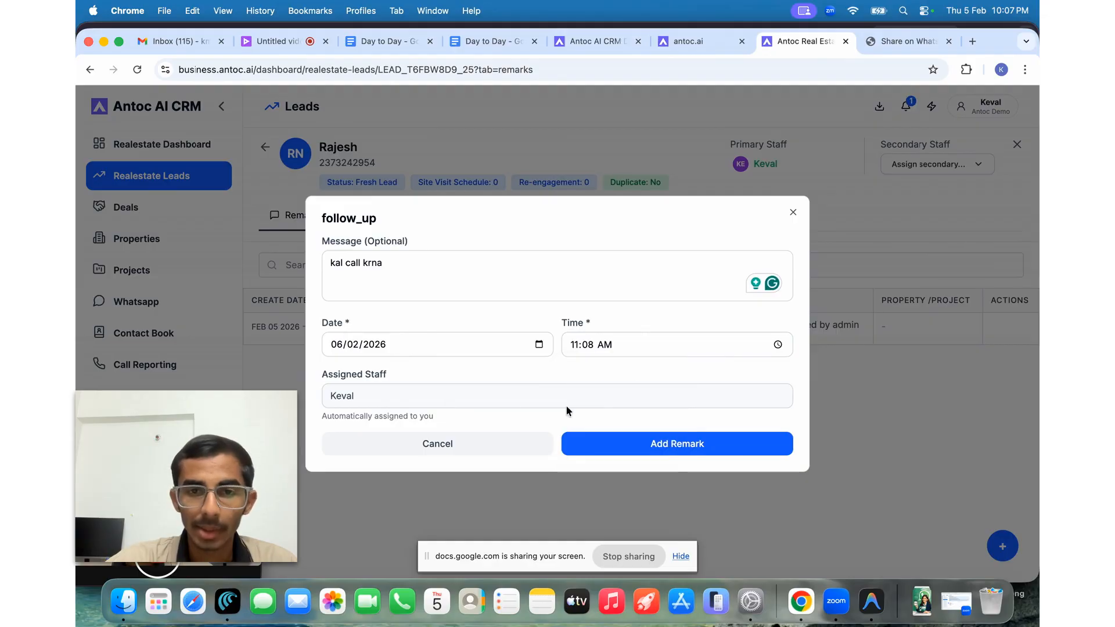
left_click(655, 455)
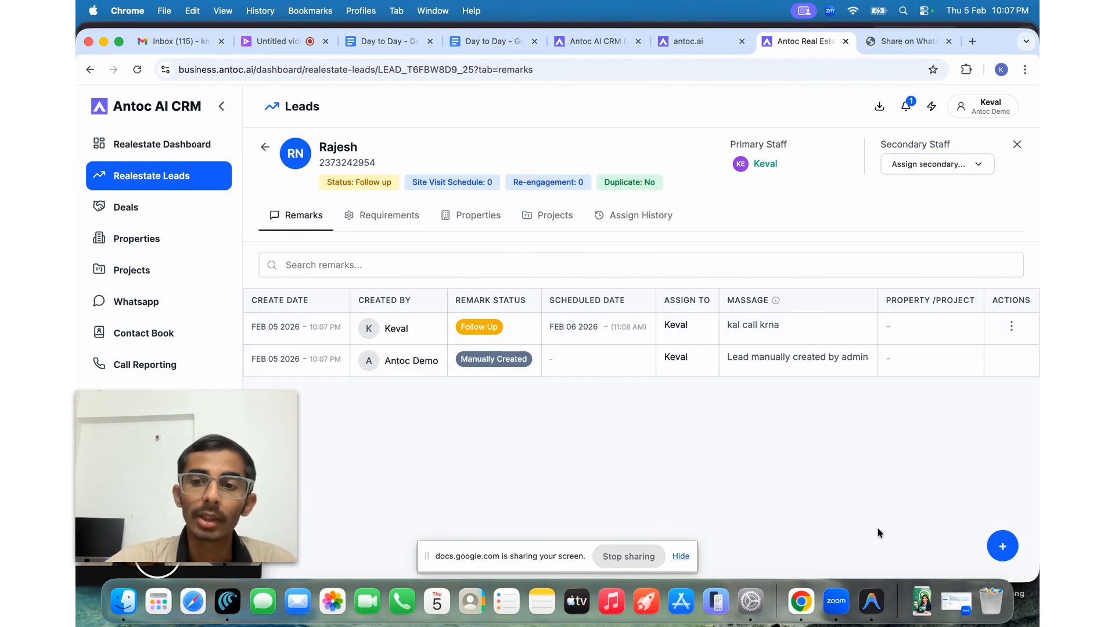
- Start a Follow up status change with a Site Visit remark "kal site visit"
left_click(1003, 547)
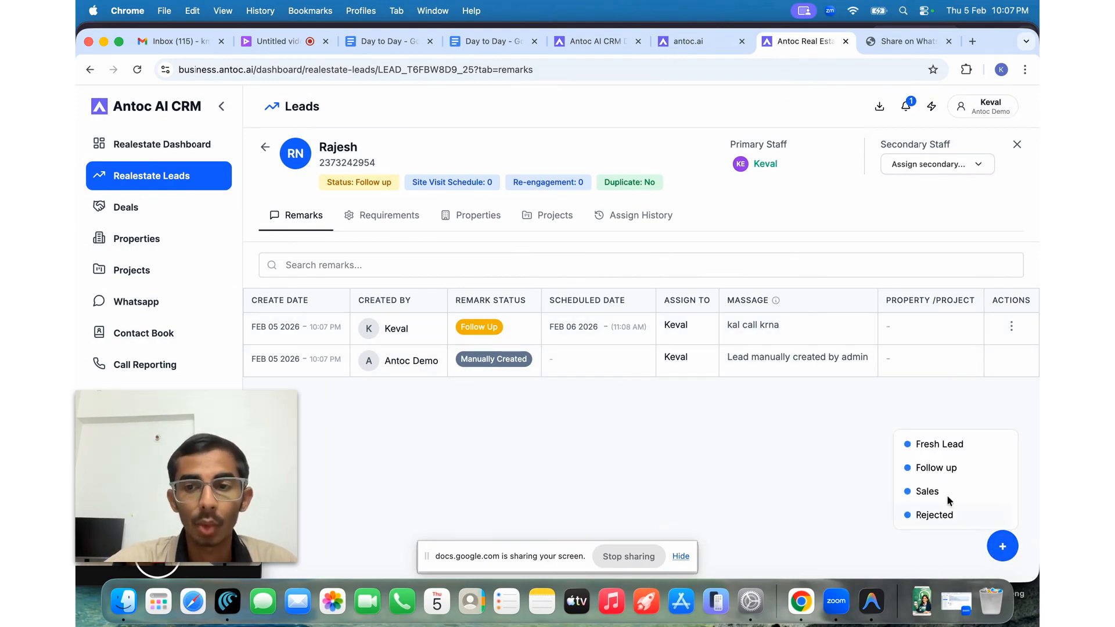
left_click(937, 468)
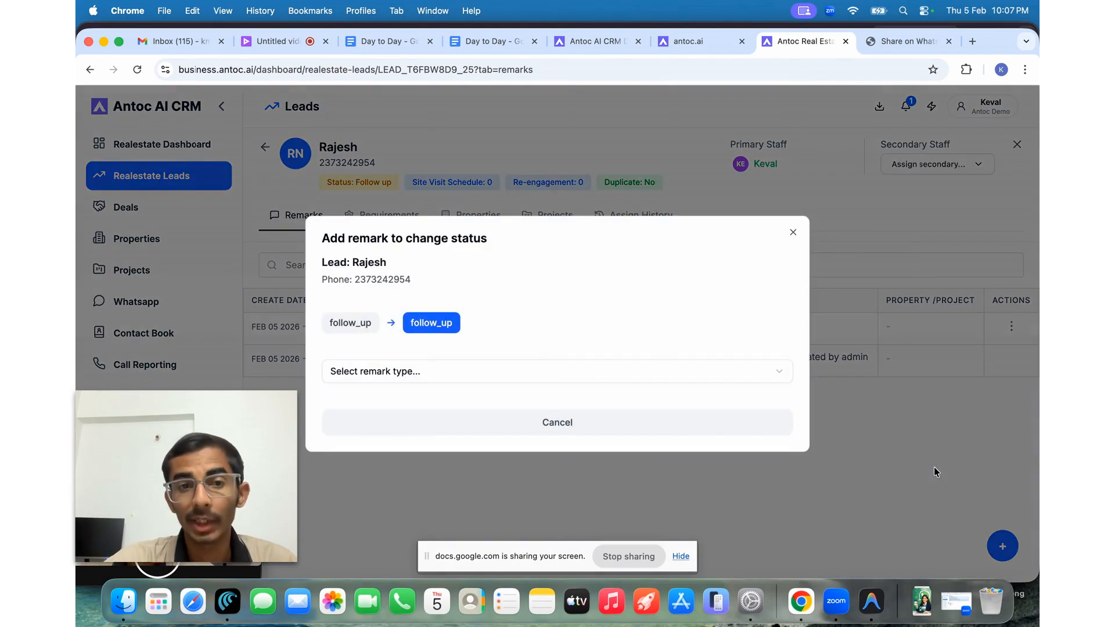
left_click(525, 370)
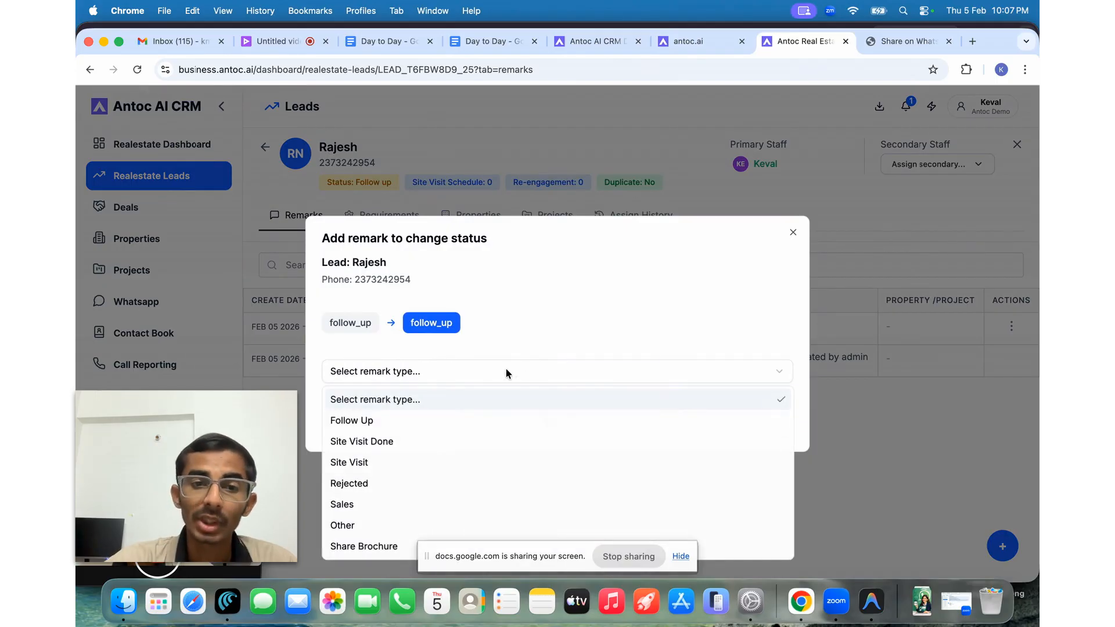
left_click(429, 459)
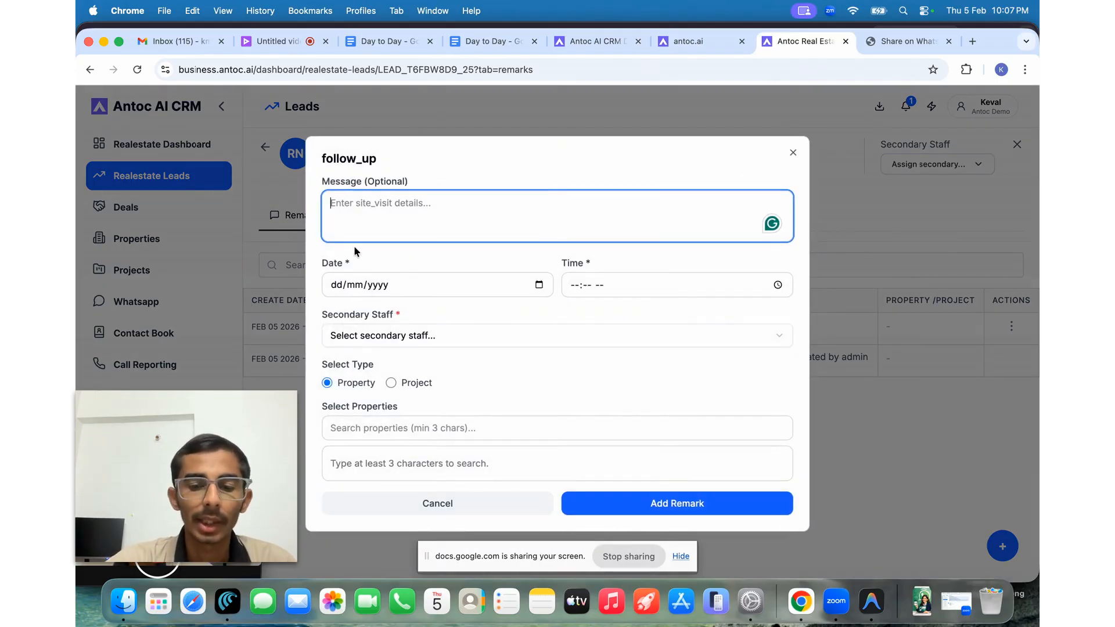
type("kal sit")
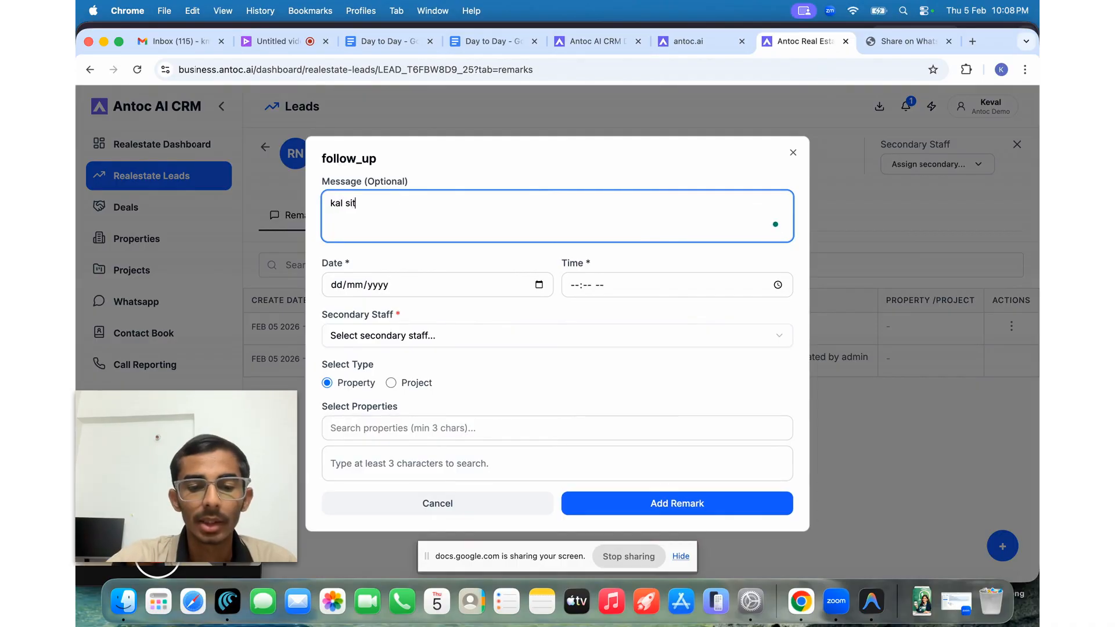
type("e visit")
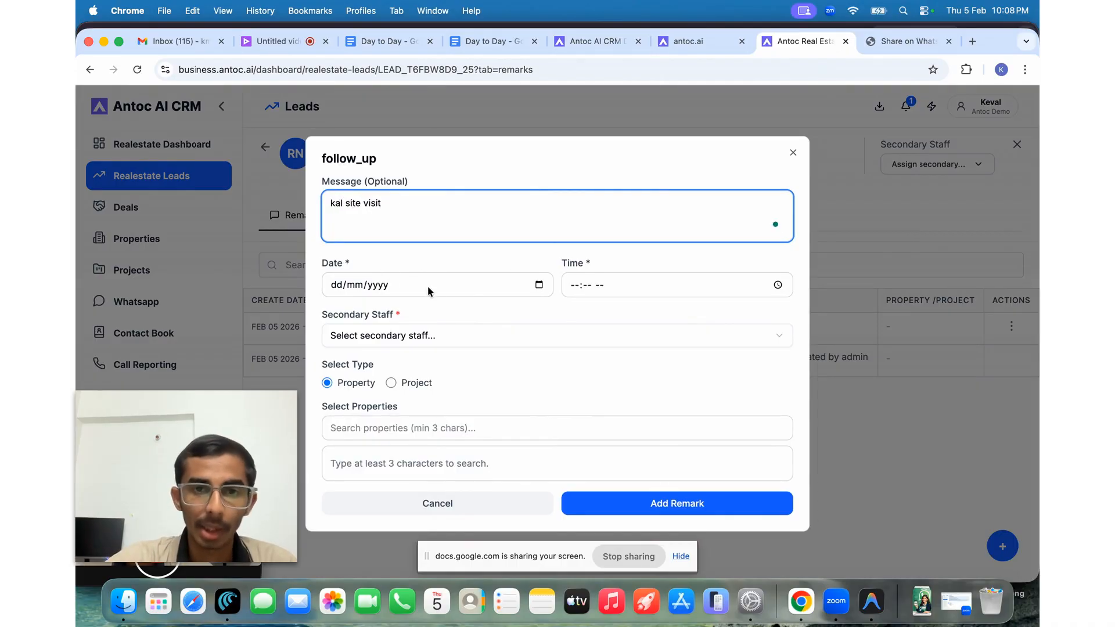
- Set the visit for 6 February 2026 at 11:09 AM, assign a secondary staff member, and save
left_click(538, 283)
left_click(540, 284)
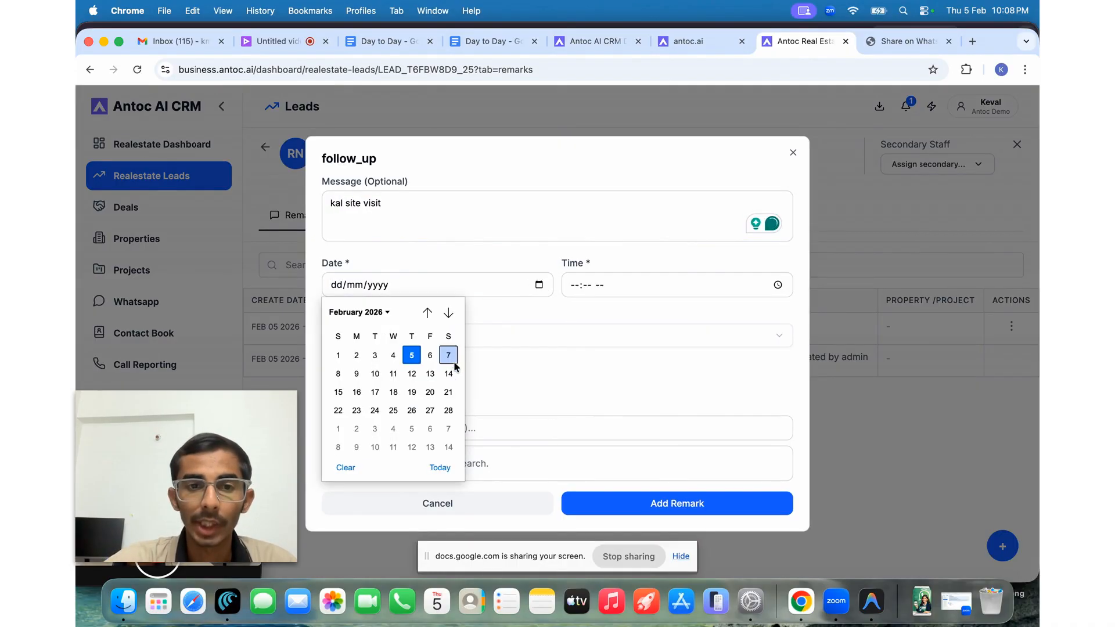
left_click(430, 359)
left_click(777, 285)
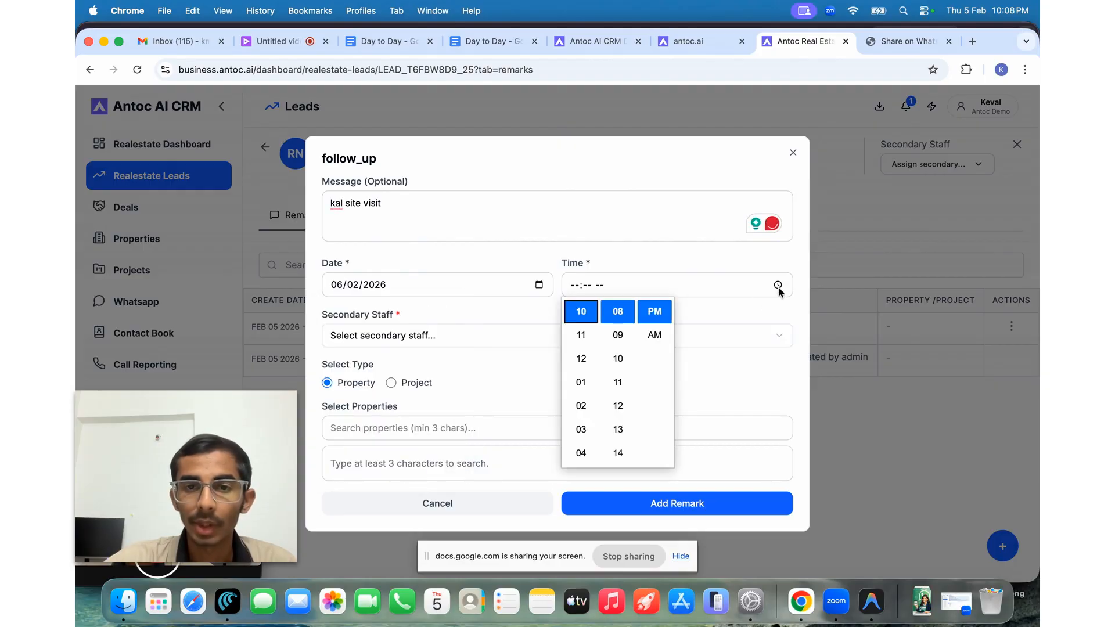
left_click(617, 334)
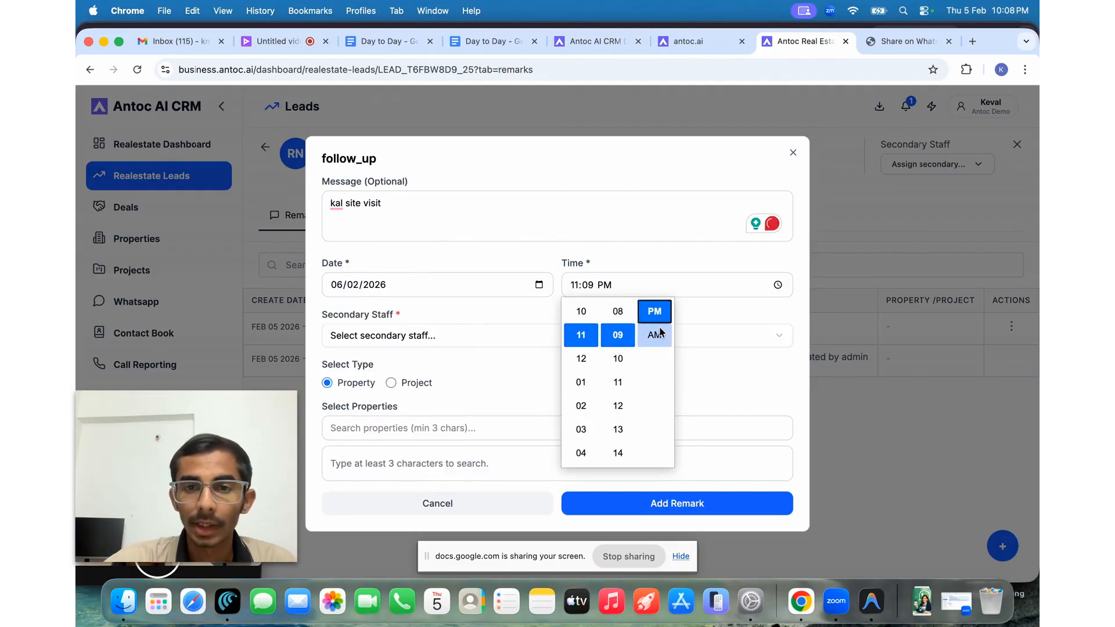
left_click(654, 335)
left_click(500, 333)
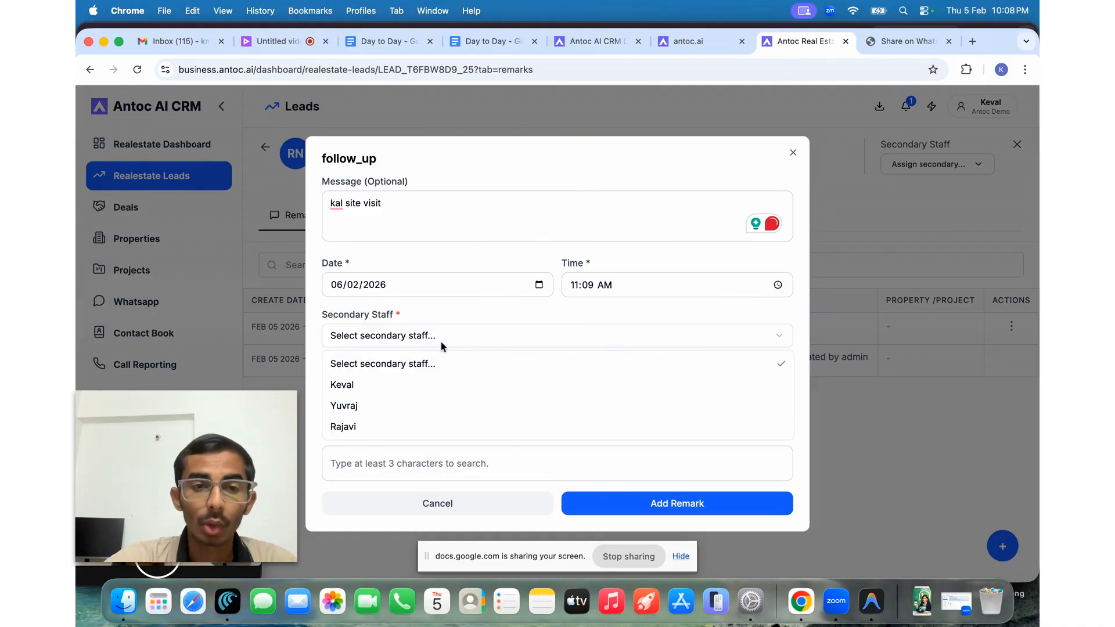
left_click(423, 386)
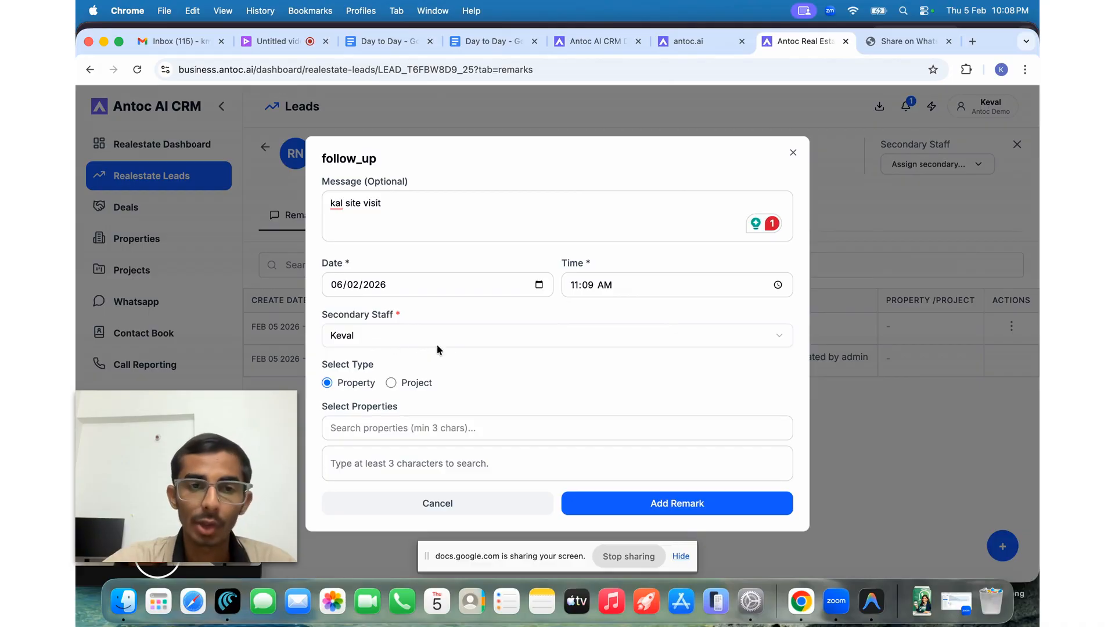
left_click(695, 516)
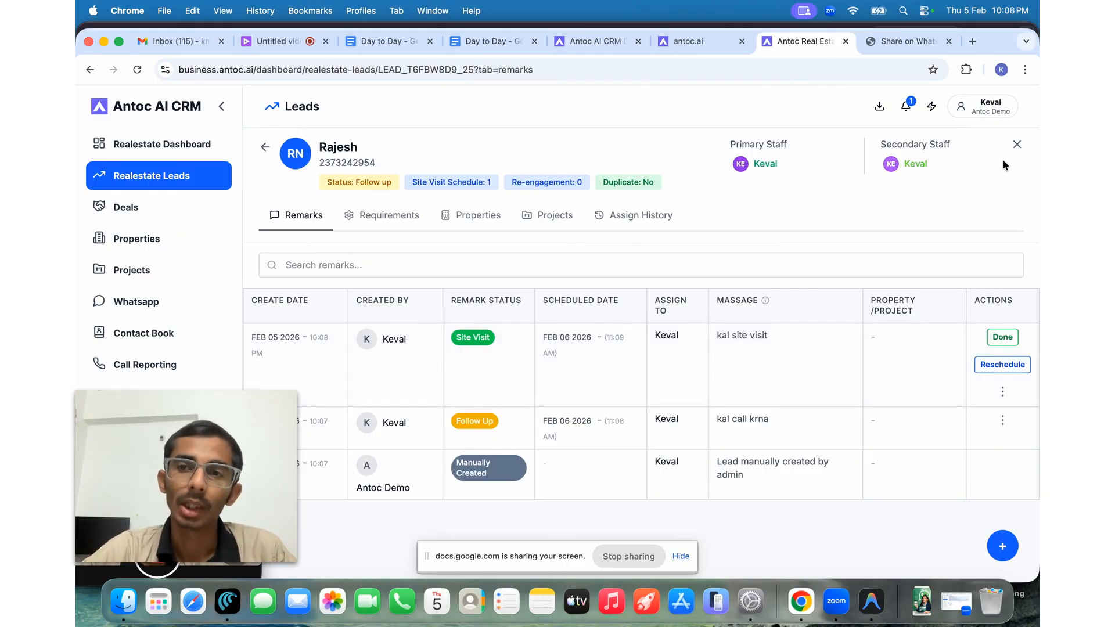
- Check the fourth lead's remarks and call log, then return to the six-lead list
left_click(1016, 144)
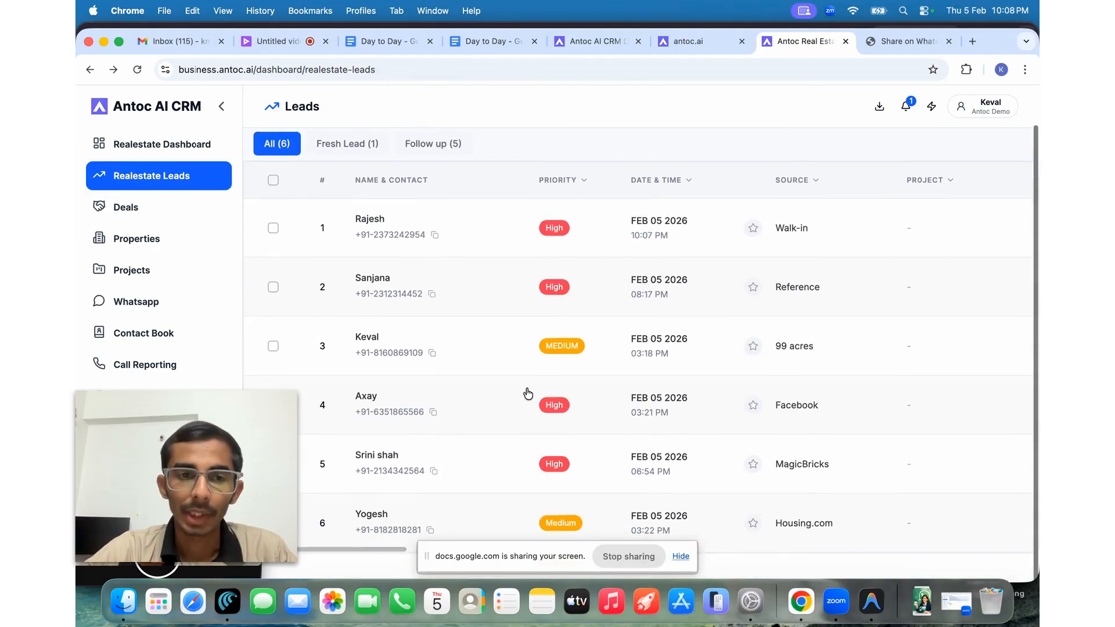
left_click(467, 401)
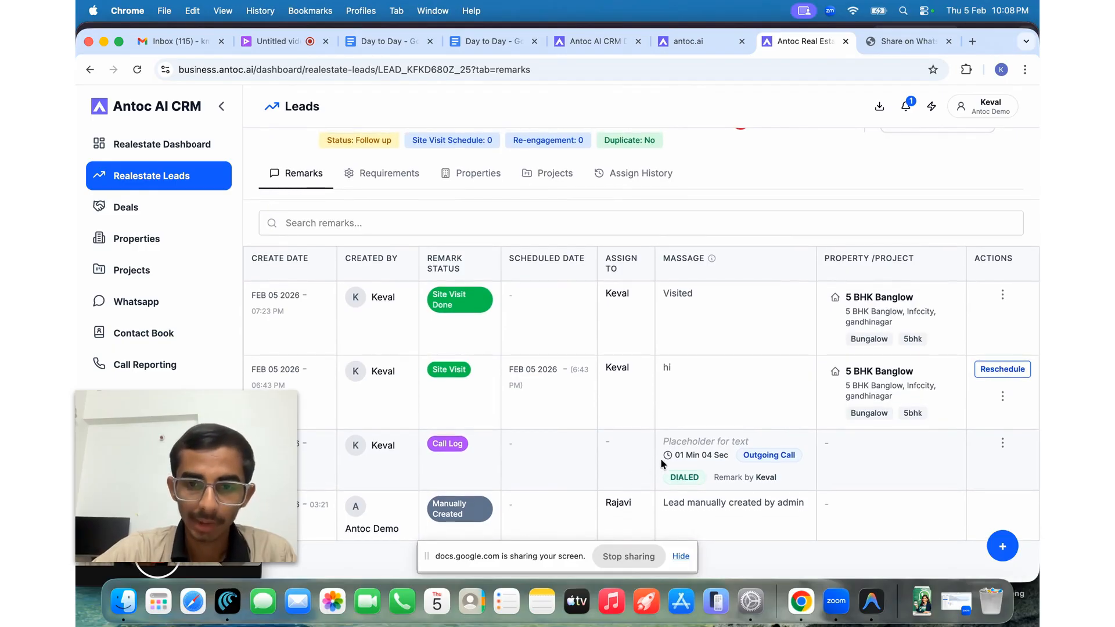
left_click_drag(674, 455, 735, 457)
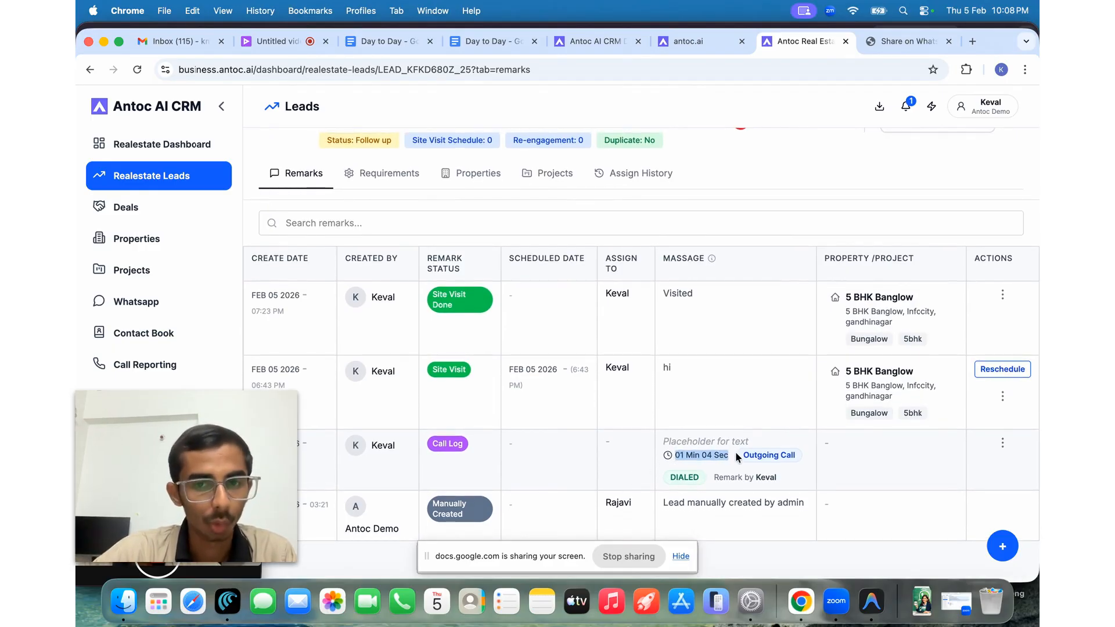
left_click(735, 455)
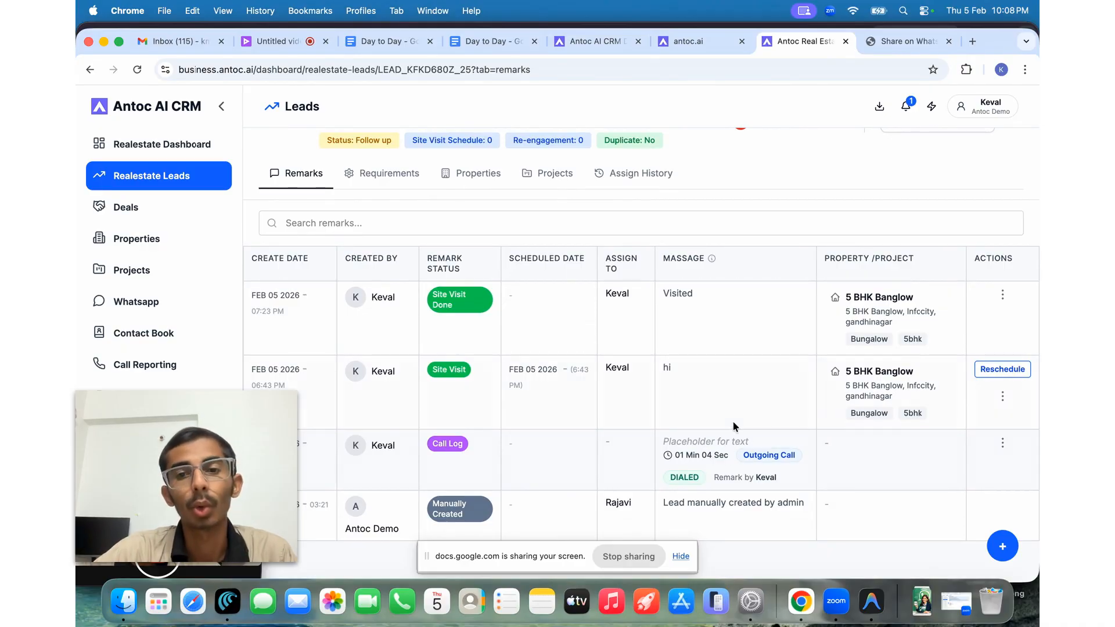
scroll(724, 441, "up", 2)
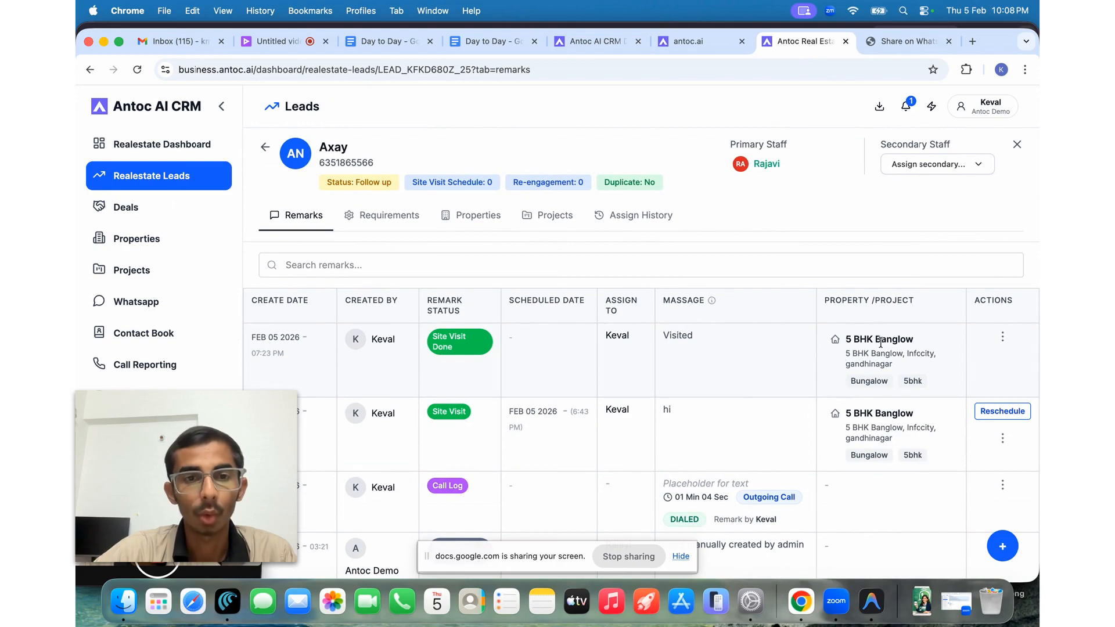
left_click(263, 146)
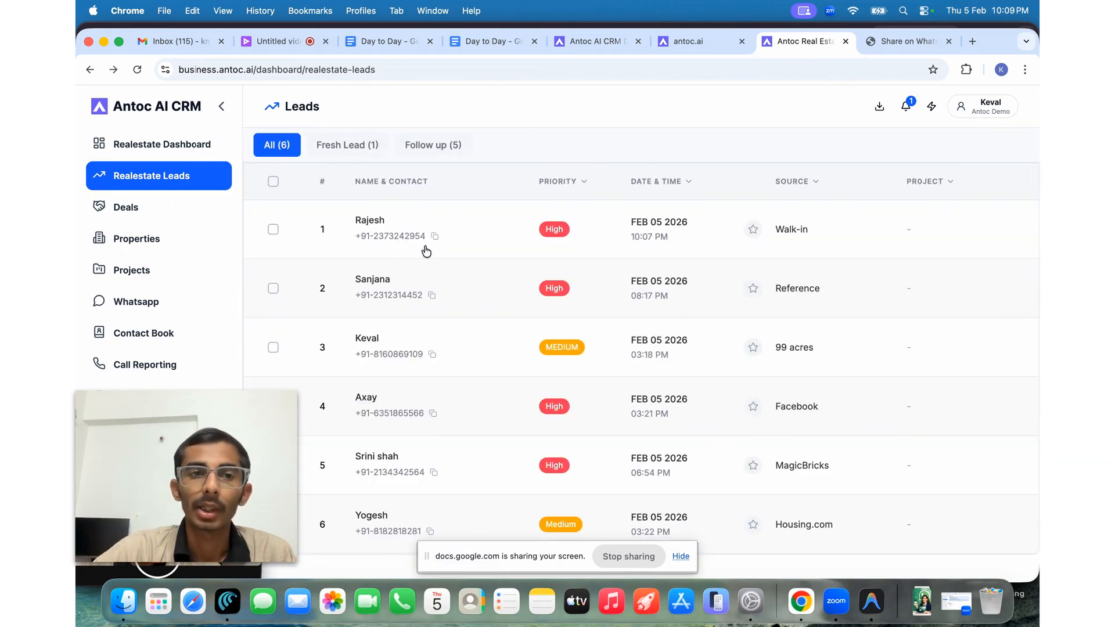